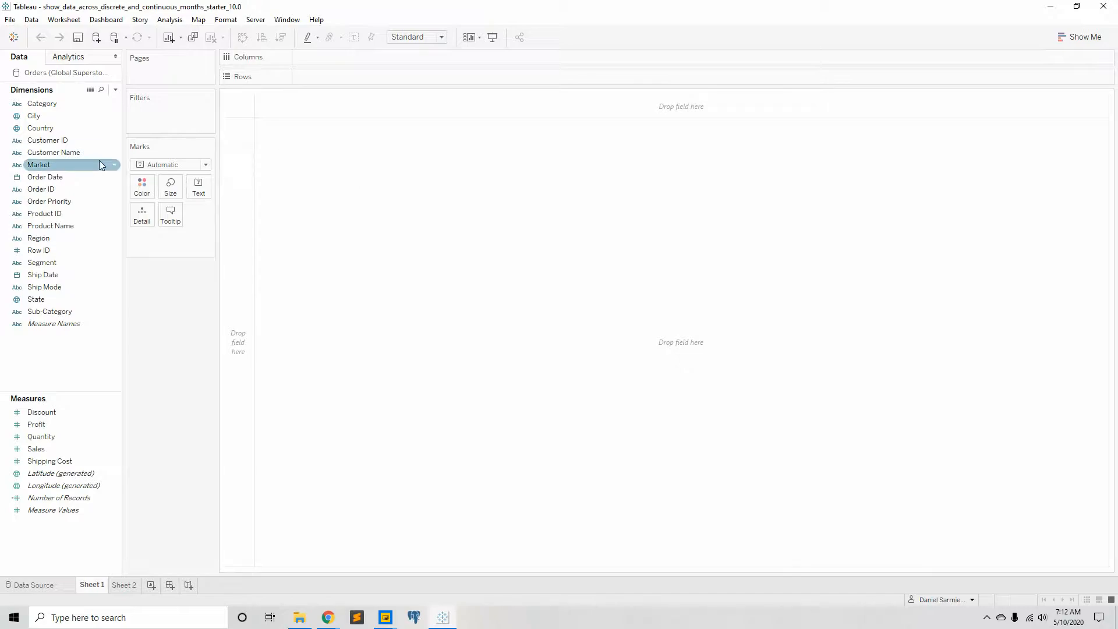
{"action": "left_click", "coordinate": [69, 178]}
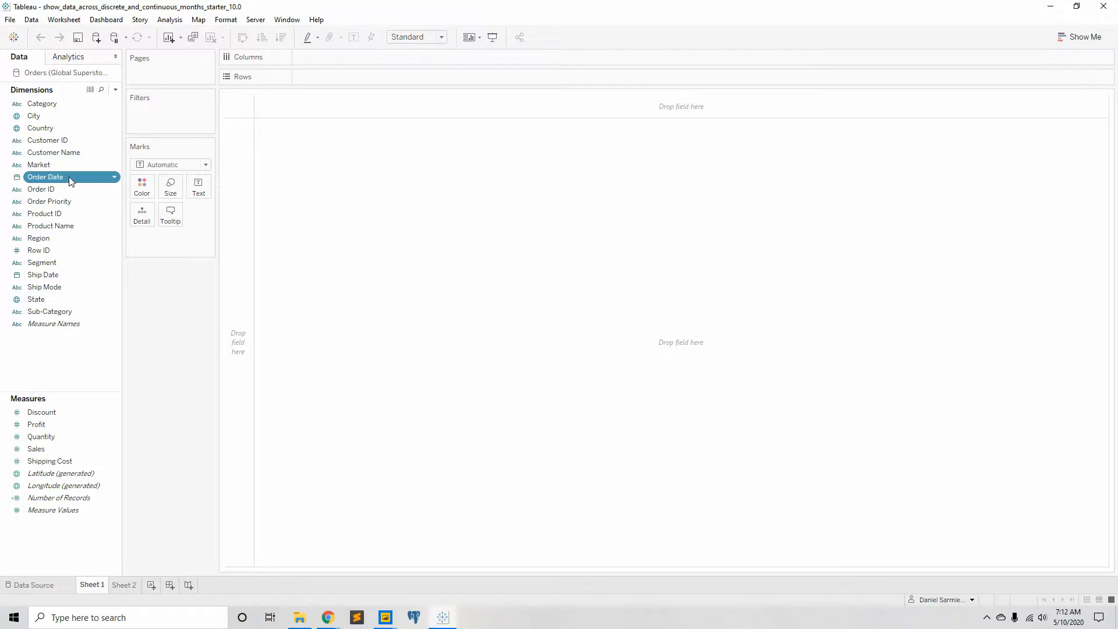
{"action": "right_click", "coordinate": [71, 179]}
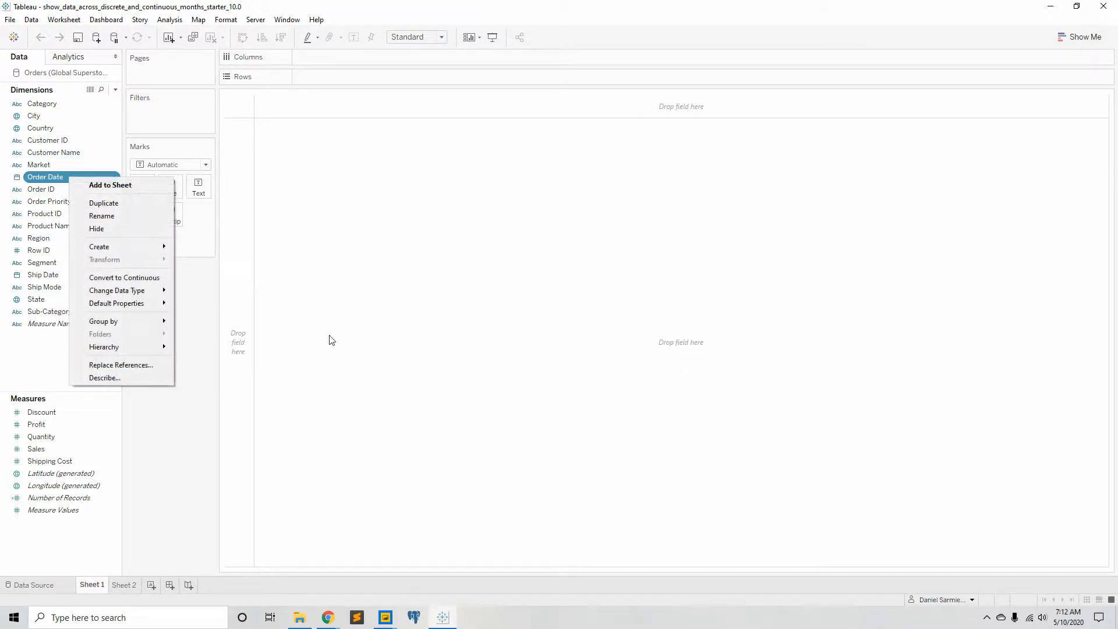
{"action": "left_click", "coordinate": [189, 446]}
- Place the Sales measure in the rows of Sheet 1 to plot total sales
{"action": "left_click_drag", "start_coordinate": [36, 452], "coordinate": [327, 74]}
{"action": "mouse_move", "coordinate": [293, 144]}
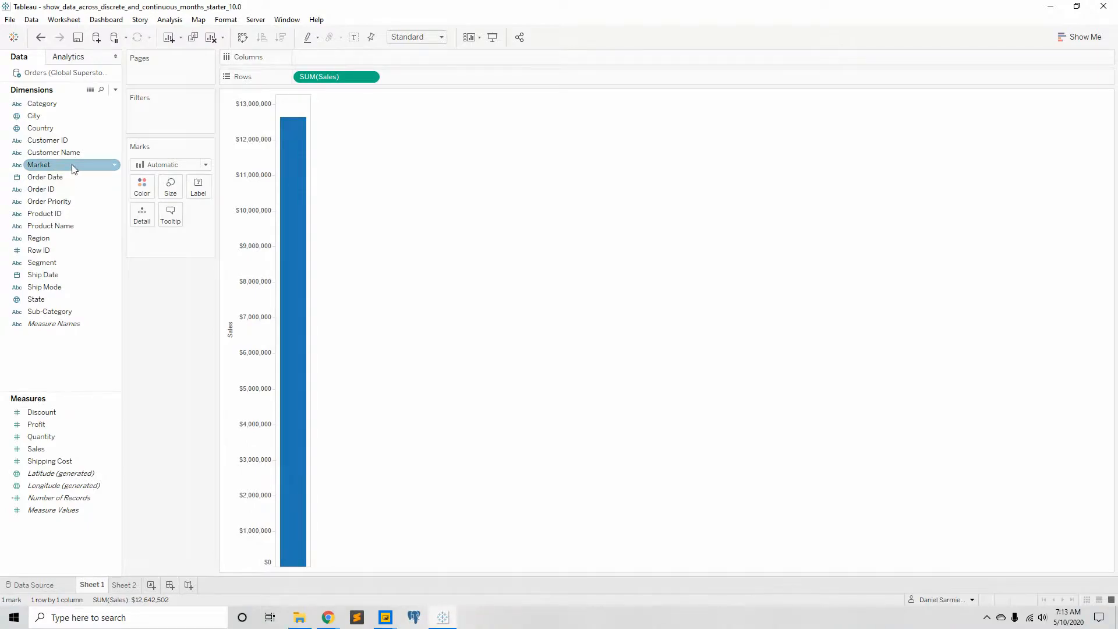
- Break Sales down in columns by Market and by Region in turn, removing each field again
{"action": "left_click_drag", "start_coordinate": [71, 164], "coordinate": [360, 59]}
{"action": "mouse_move", "coordinate": [329, 237]}
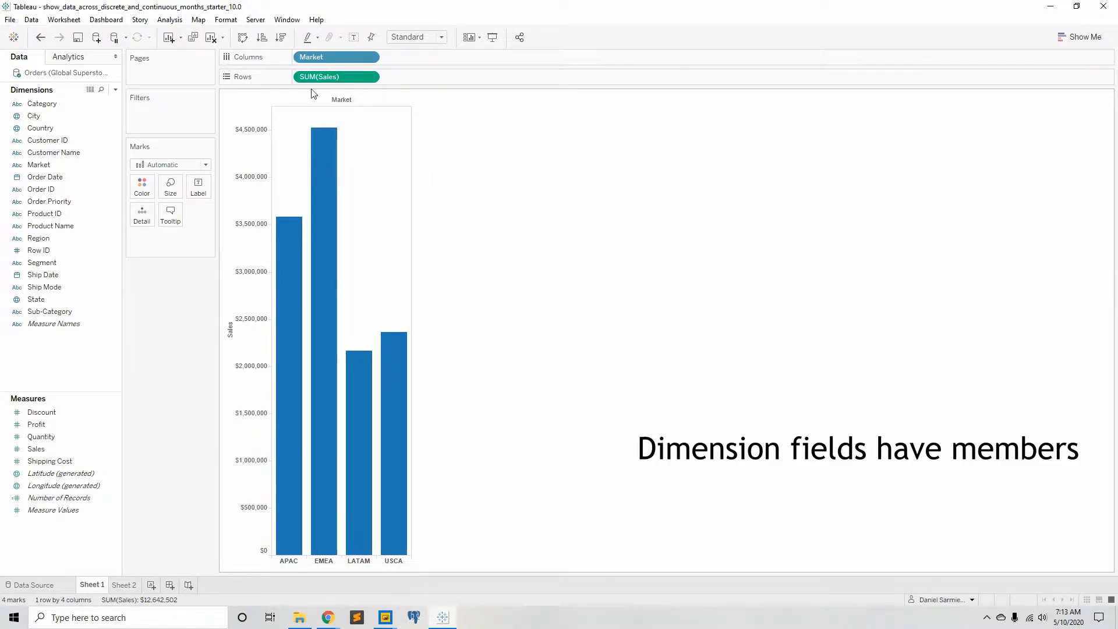
{"action": "left_click_drag", "start_coordinate": [314, 57], "coordinate": [158, 361]}
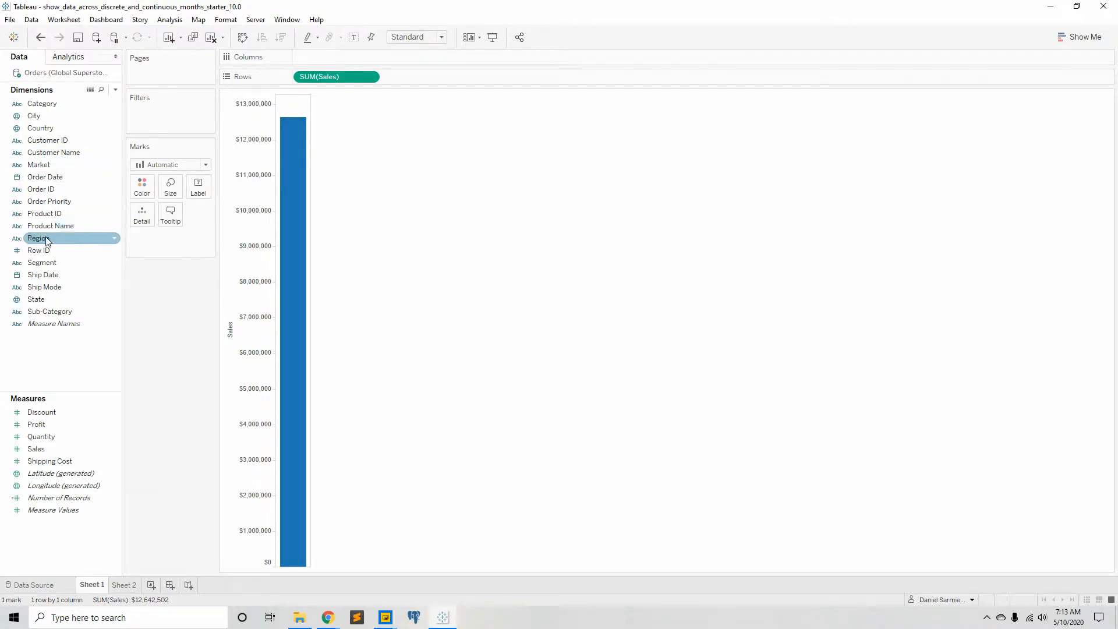
{"action": "left_click_drag", "start_coordinate": [47, 239], "coordinate": [375, 56]}
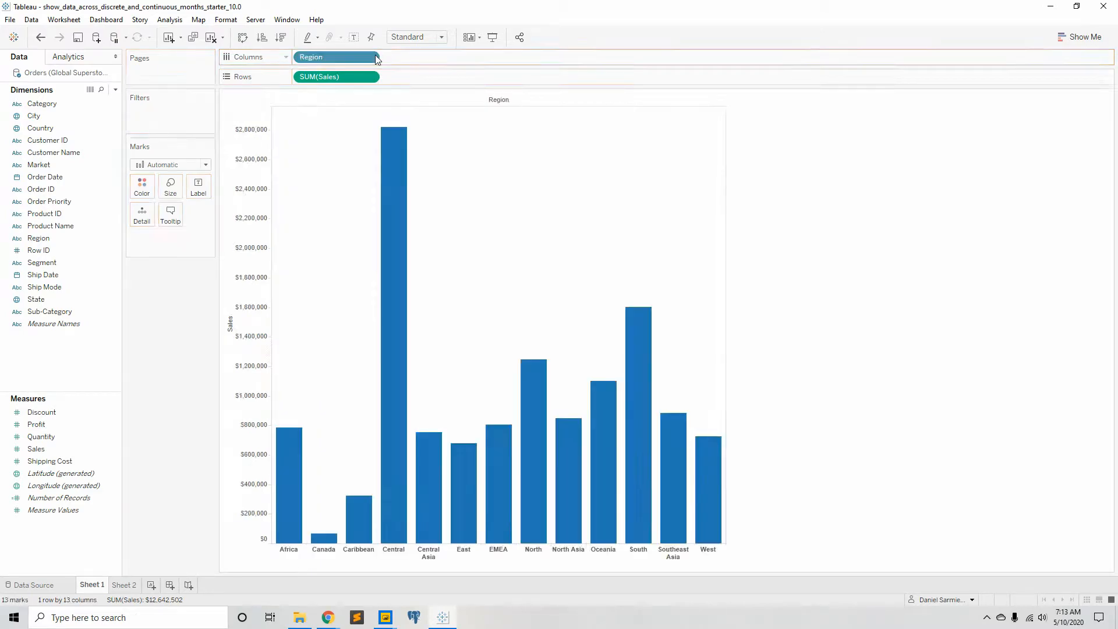
{"action": "mouse_move", "coordinate": [347, 533]}
{"action": "left_click_drag", "start_coordinate": [348, 56], "coordinate": [173, 322]}
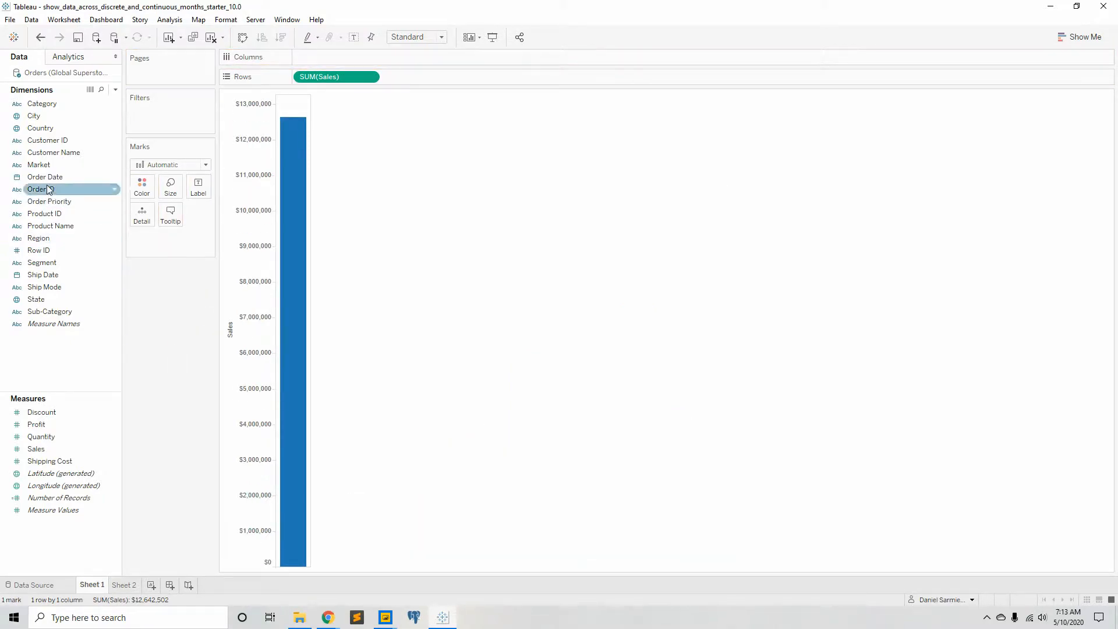
- Place Order Date in the columns by year and set the mark type to Bar
{"action": "left_click_drag", "start_coordinate": [50, 178], "coordinate": [356, 58]}
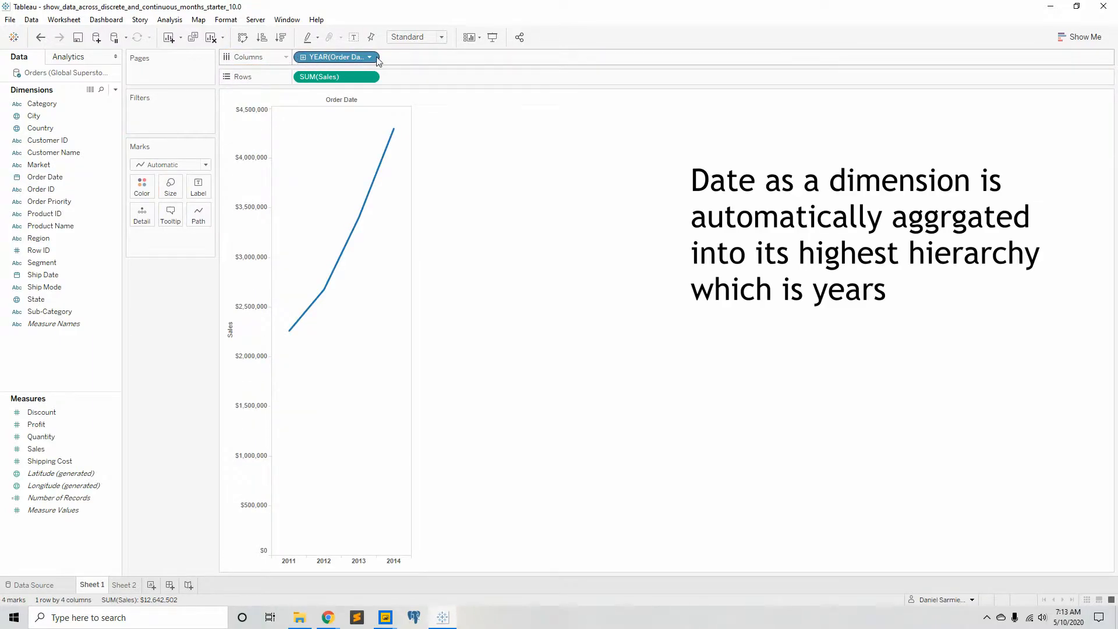
{"action": "left_click", "coordinate": [206, 165]}
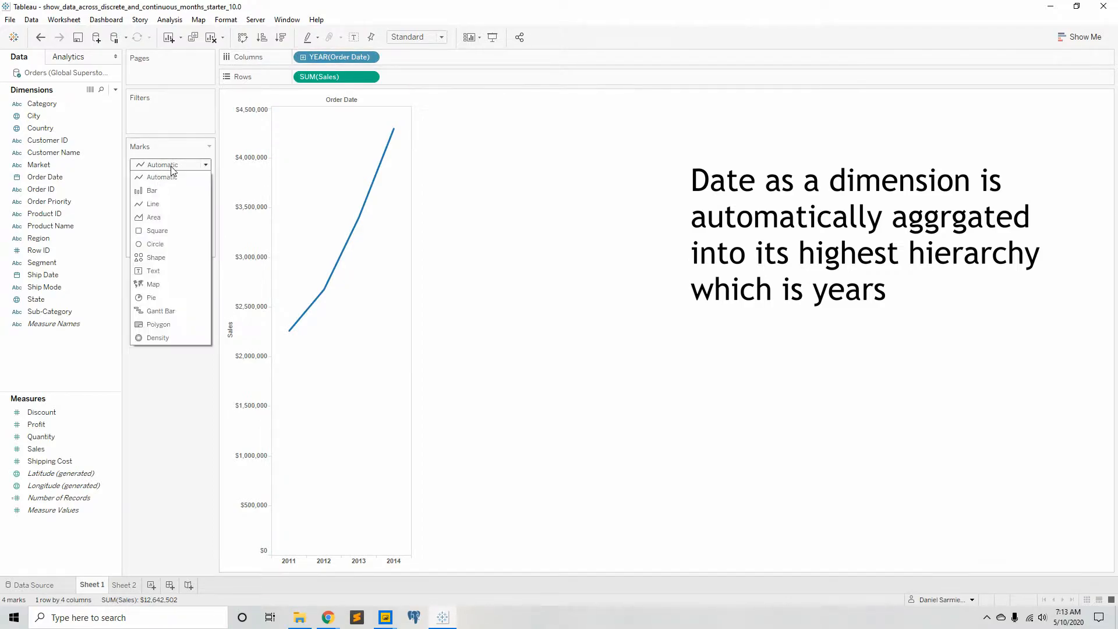
{"action": "left_click", "coordinate": [152, 191]}
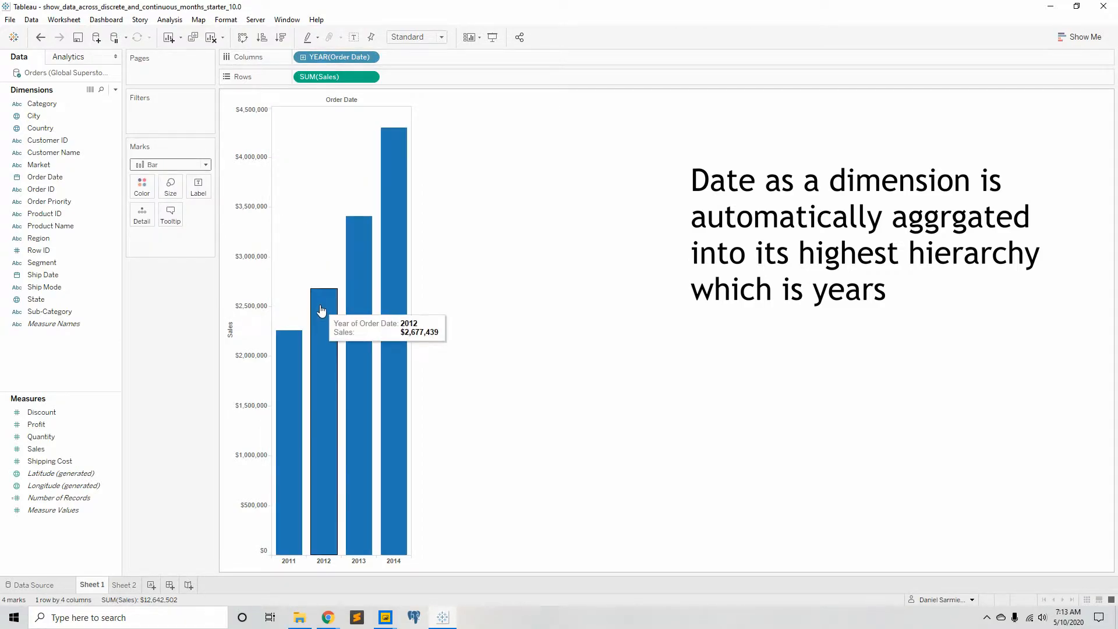
- Drill the Order Date hierarchy down through quarter, month and day, and collapse it back to year
{"action": "left_click", "coordinate": [304, 57]}
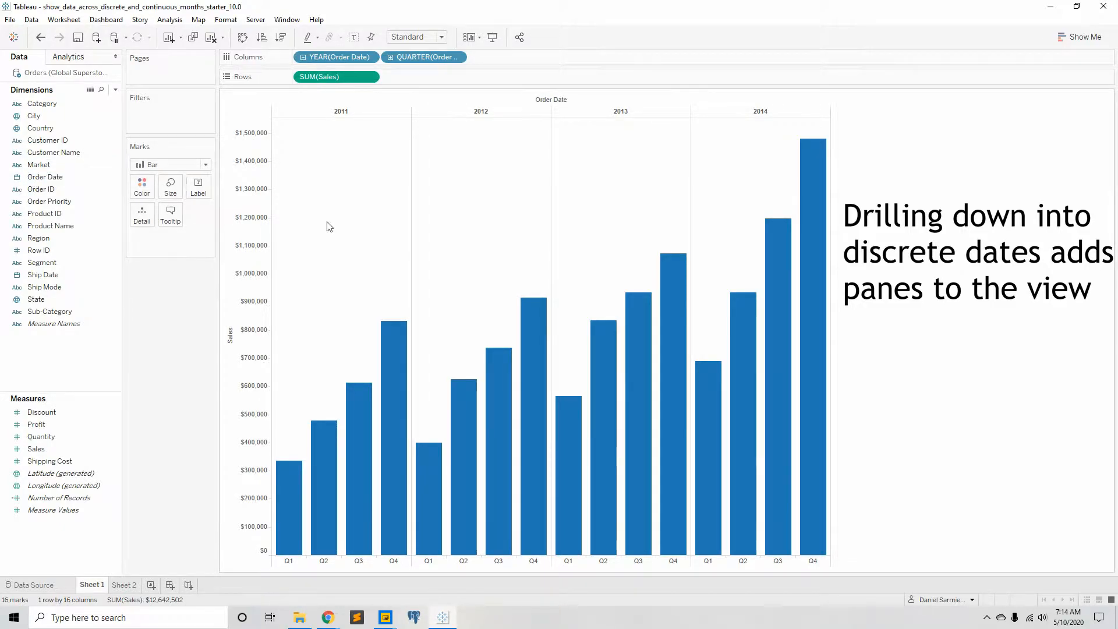
{"action": "left_click", "coordinate": [390, 58]}
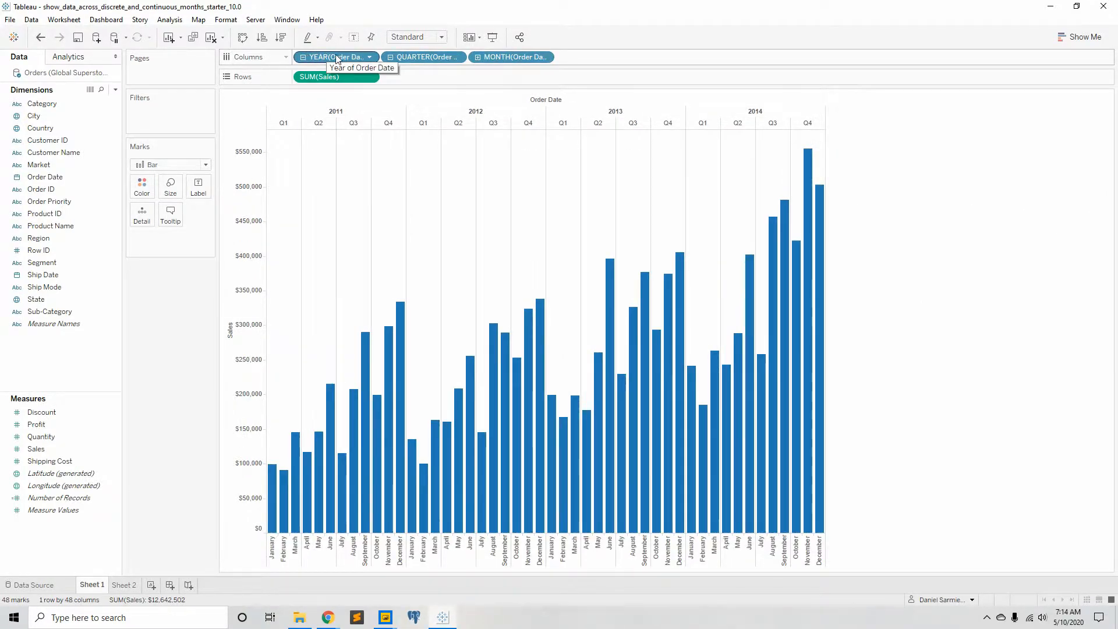
{"action": "left_click", "coordinate": [478, 57]}
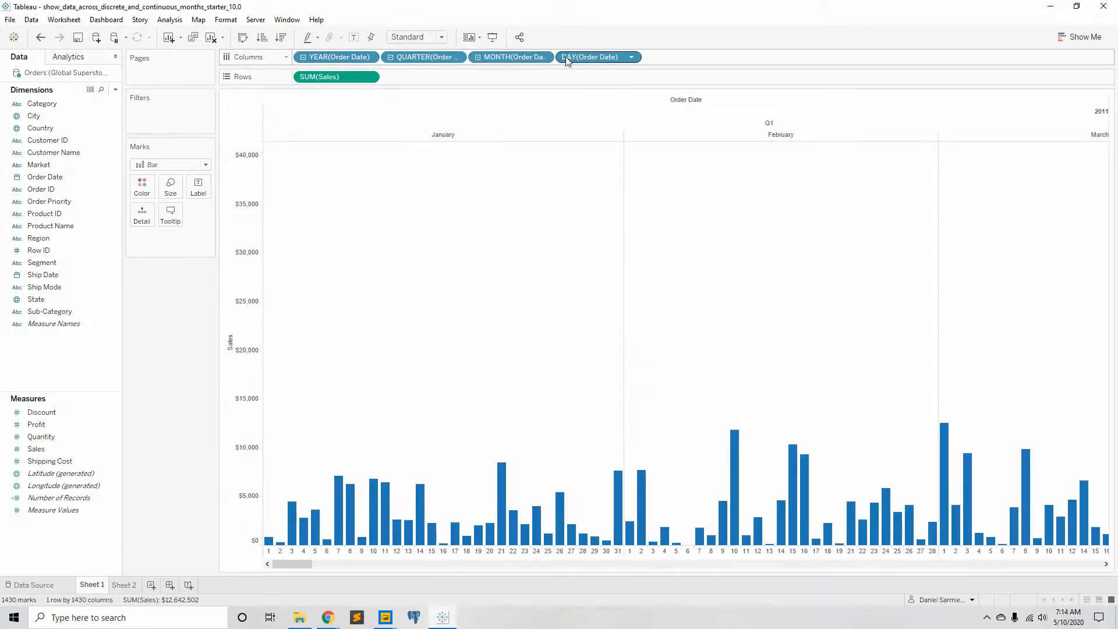
{"action": "left_click", "coordinate": [303, 57]}
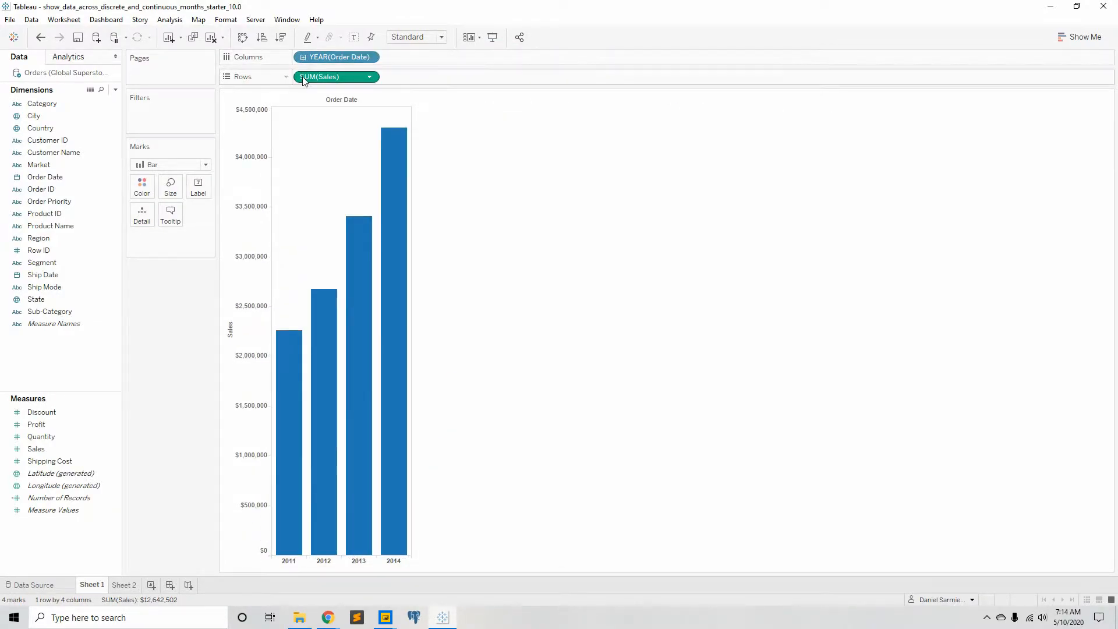
- Rename Sheet 1 as Discrete and Sheet 2 as Continuous
{"action": "double_click", "coordinate": [95, 585]}
{"action": "type", "text": "Discrete"}
{"action": "key", "text": "Return"}
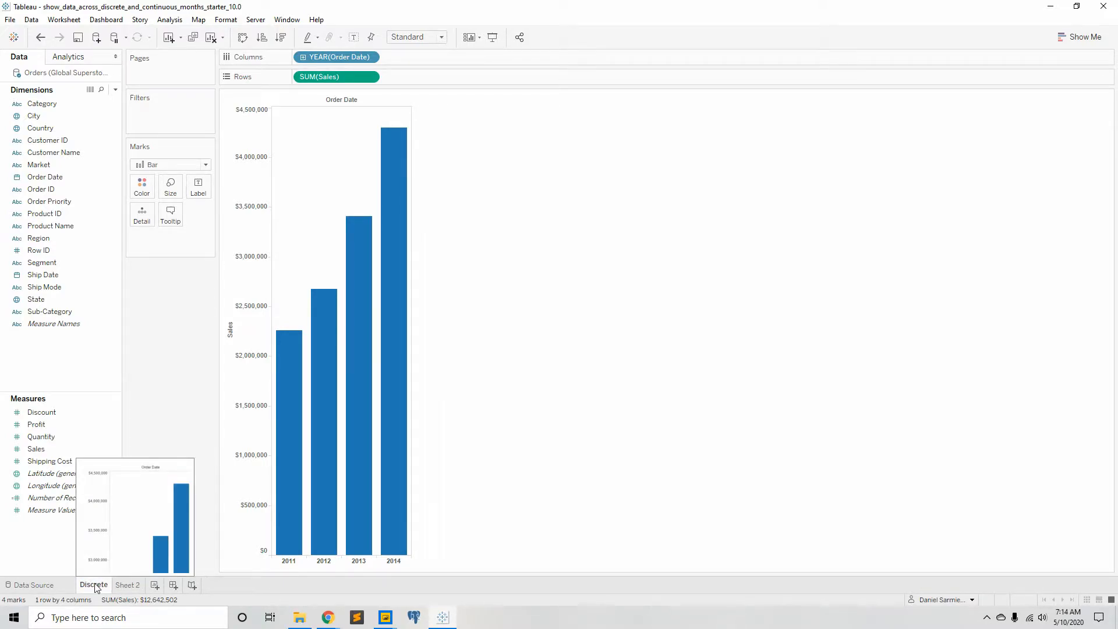
{"action": "double_click", "coordinate": [127, 585]}
{"action": "type", "text": "Continuous"}
{"action": "key", "text": "Return"}
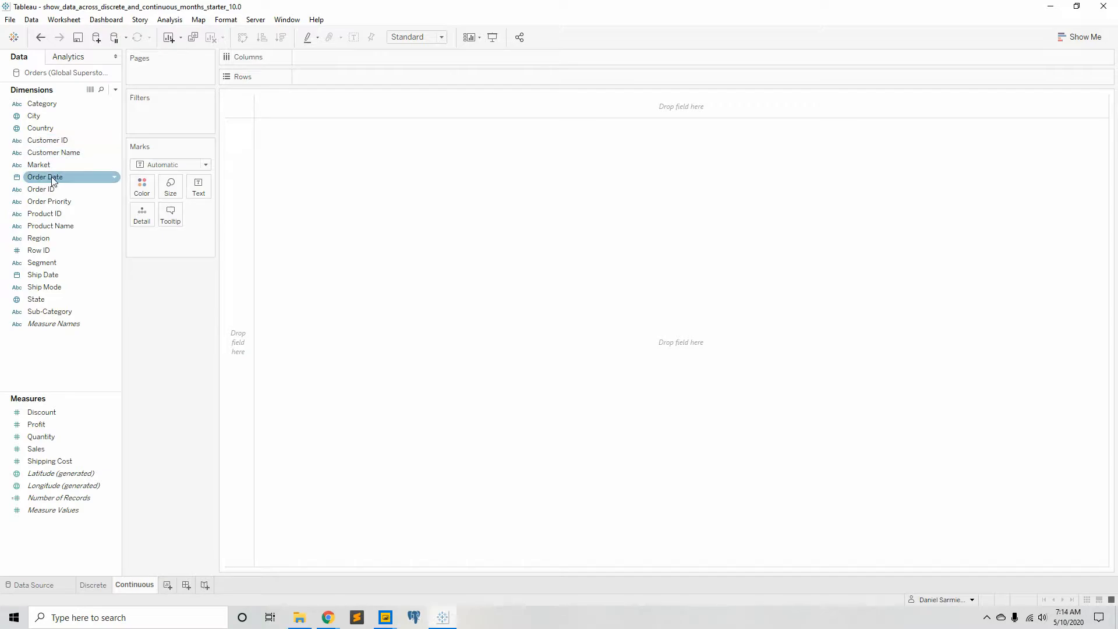
- Place the Sales measure in the rows of the Continuous sheet
{"action": "left_click_drag", "start_coordinate": [36, 449], "coordinate": [318, 82]}
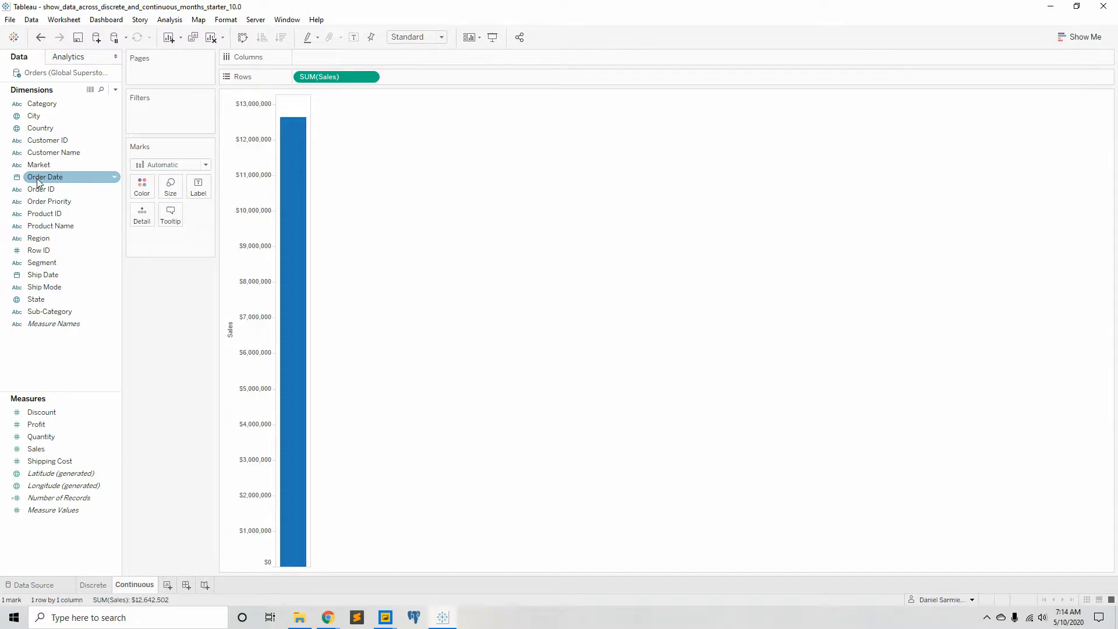
- Try Order Date (Continuous) in the columns and remove it from the view
{"action": "left_click", "coordinate": [36, 178]}
{"action": "left_click_drag", "start_coordinate": [37, 178], "coordinate": [324, 60]}
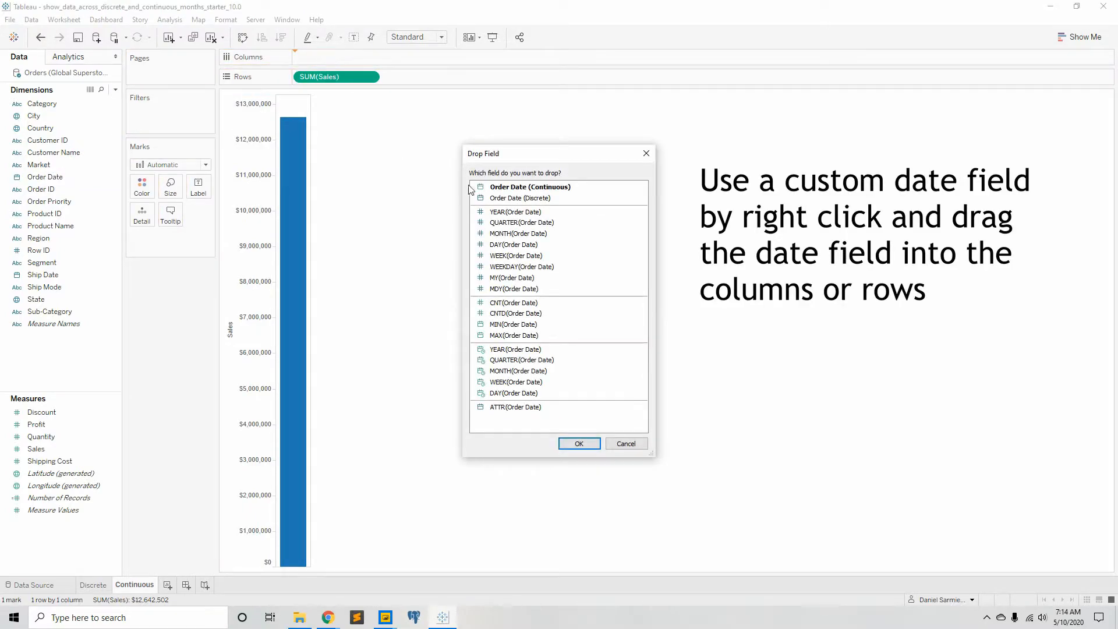
{"action": "left_click", "coordinate": [514, 190]}
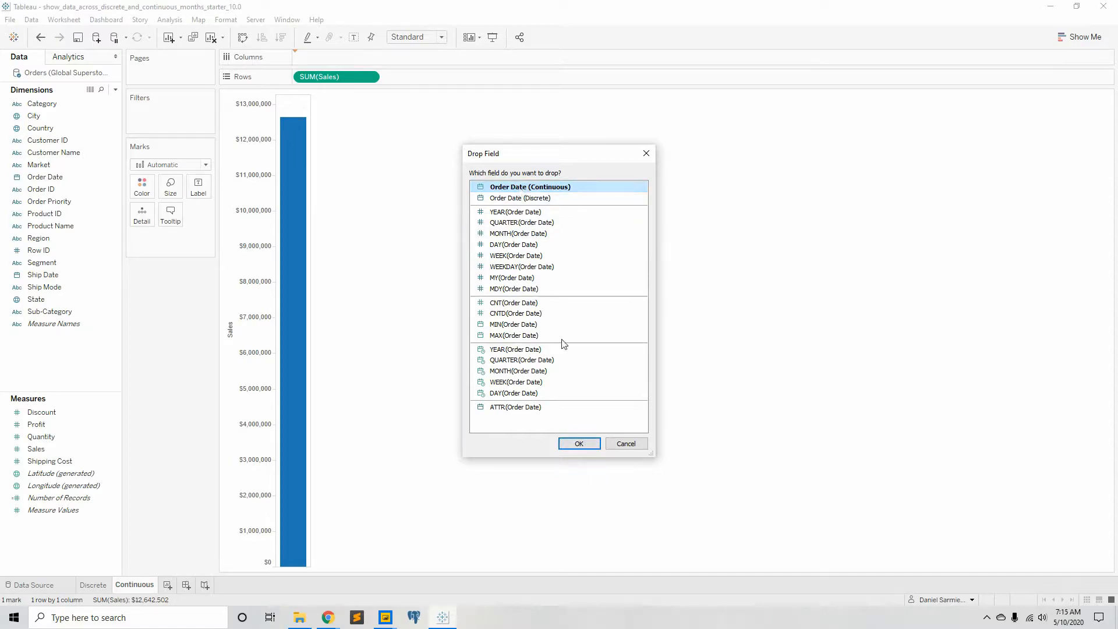
{"action": "left_click", "coordinate": [578, 443]}
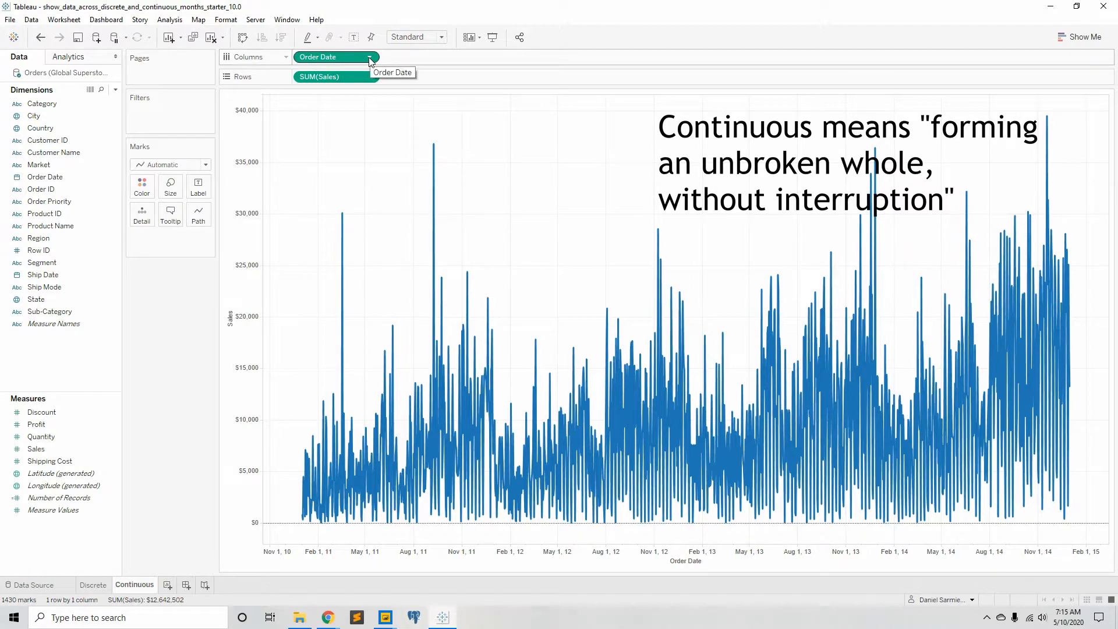
{"action": "left_click_drag", "start_coordinate": [351, 63], "coordinate": [157, 337]}
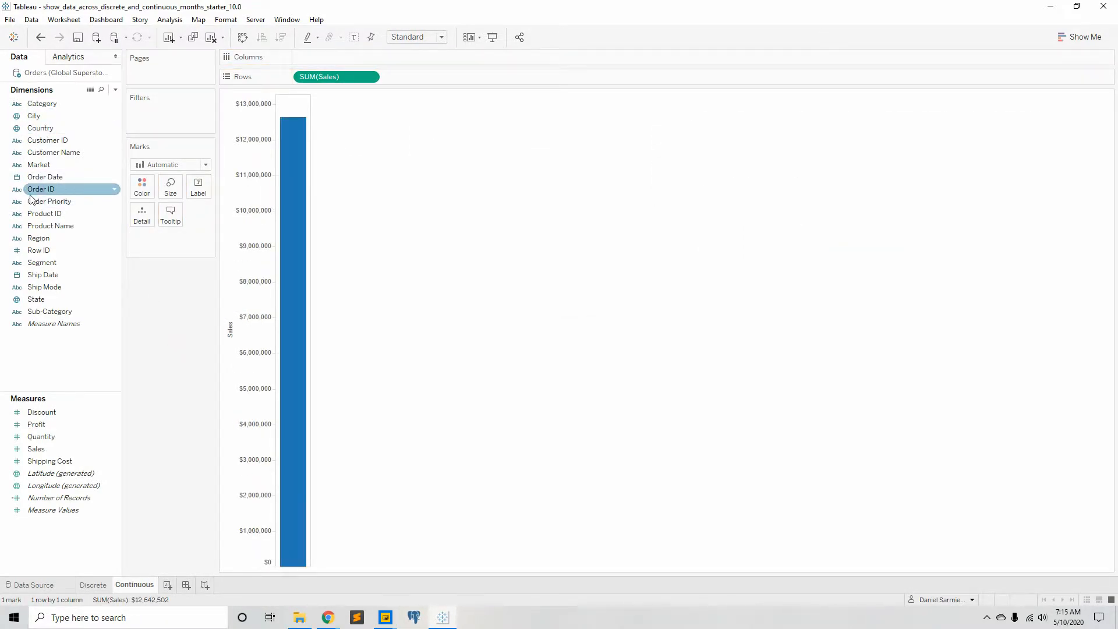
- Create a custom date from Order Date with Months detail, named Continuous Months, and place it in the columns
{"action": "right_click", "coordinate": [116, 182]}
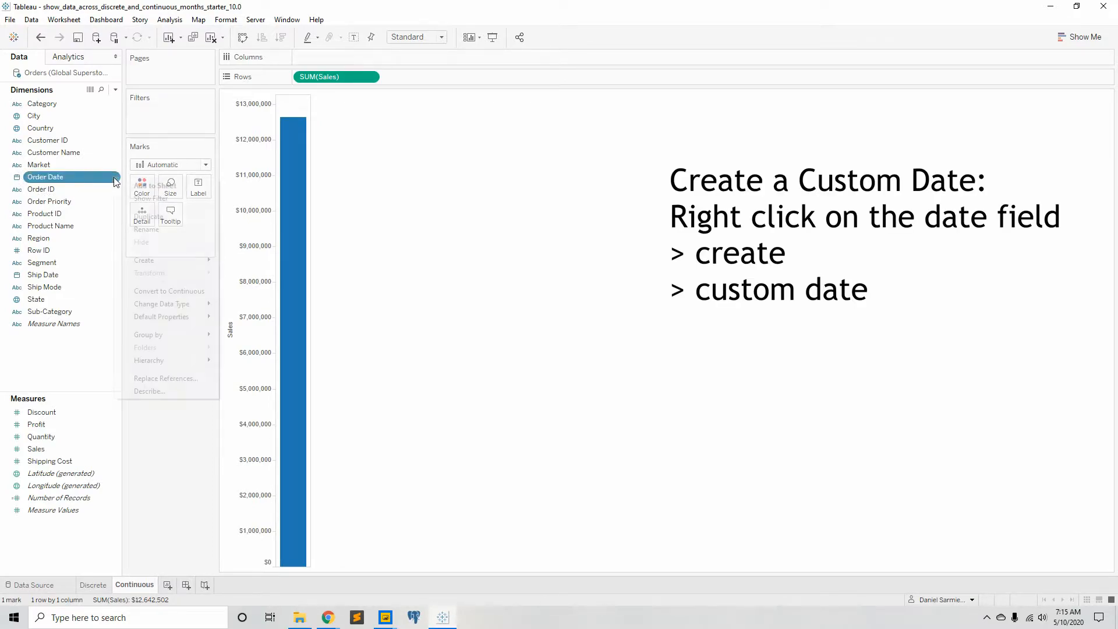
{"action": "mouse_move", "coordinate": [140, 261]}
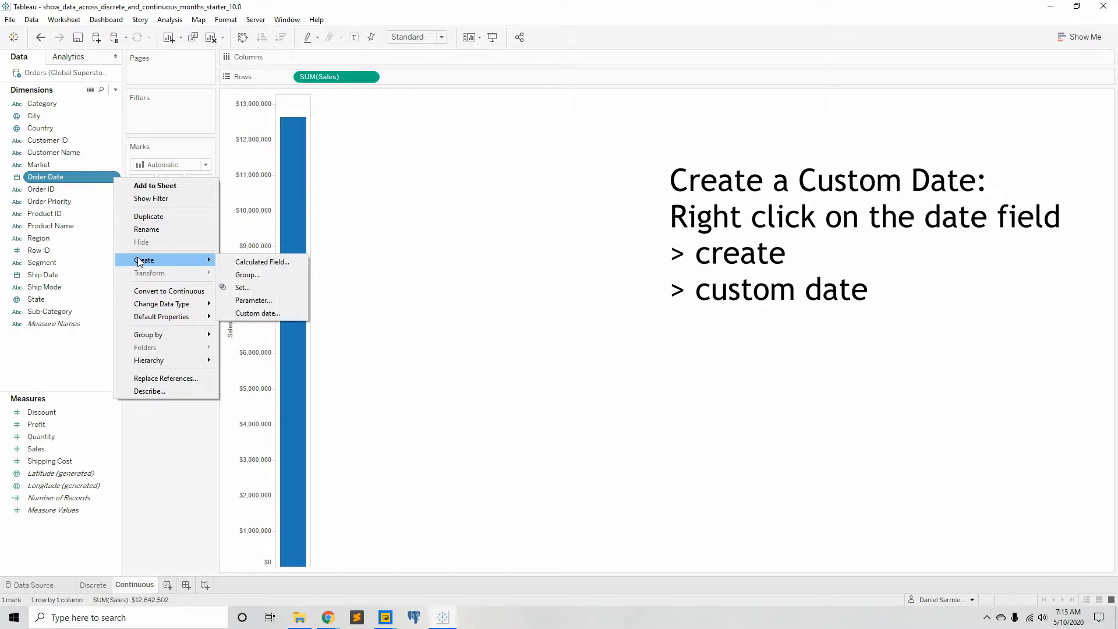
{"action": "left_click", "coordinate": [258, 314]}
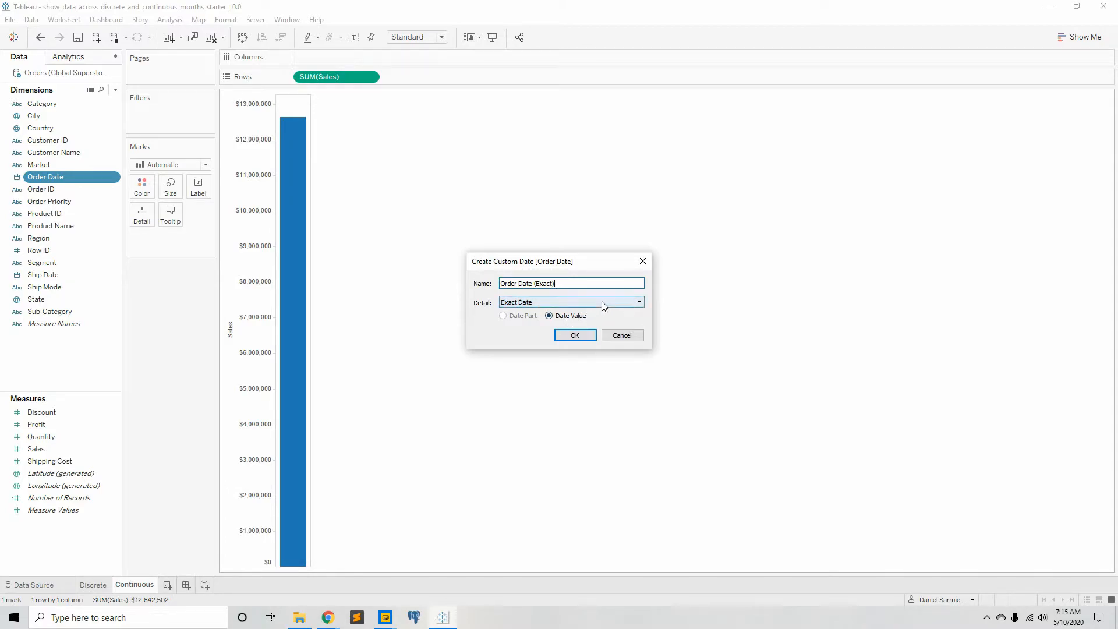
{"action": "left_click", "coordinate": [602, 302]}
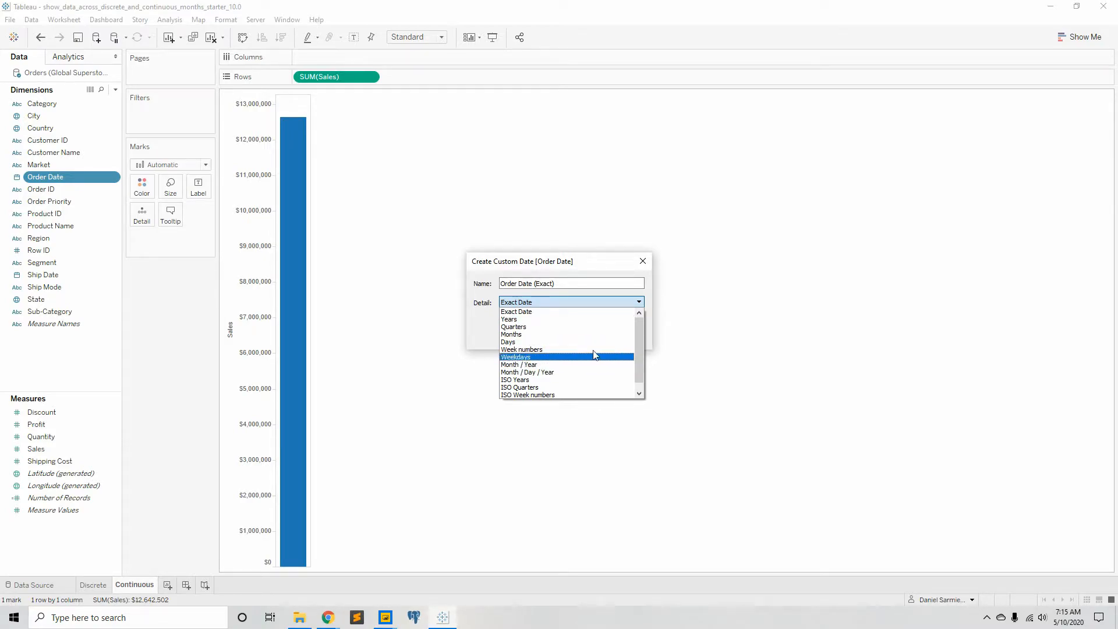
{"action": "left_click", "coordinate": [594, 333]}
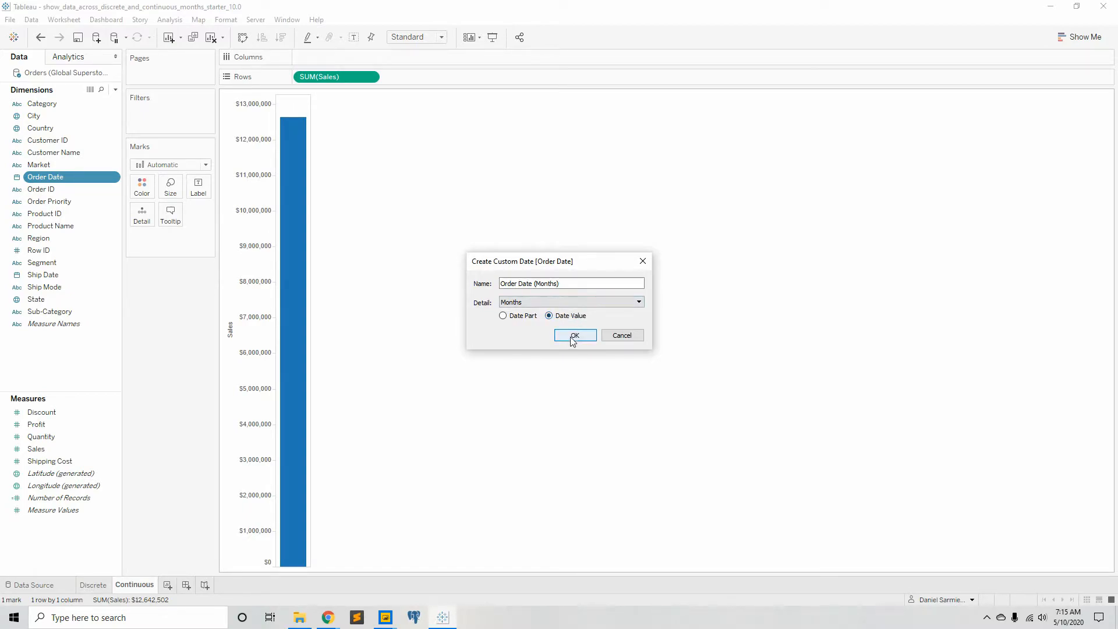
{"action": "left_click_drag", "start_coordinate": [564, 283], "coordinate": [486, 287]}
{"action": "type", "text": "Continuous Months"}
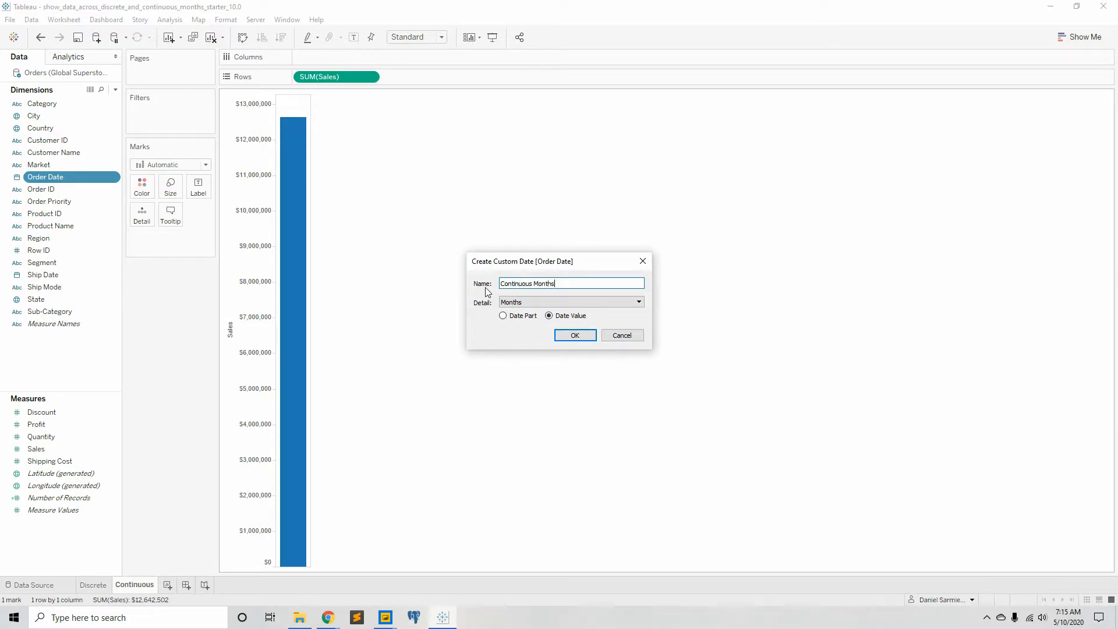
{"action": "key", "text": "Return"}
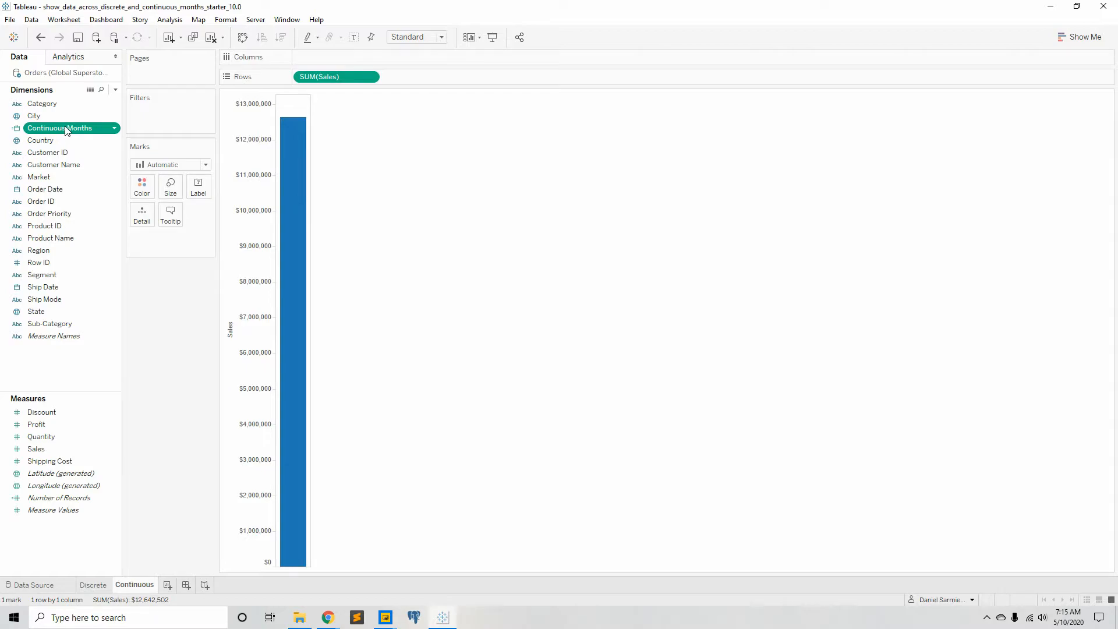
{"action": "left_click_drag", "start_coordinate": [72, 130], "coordinate": [340, 55]}
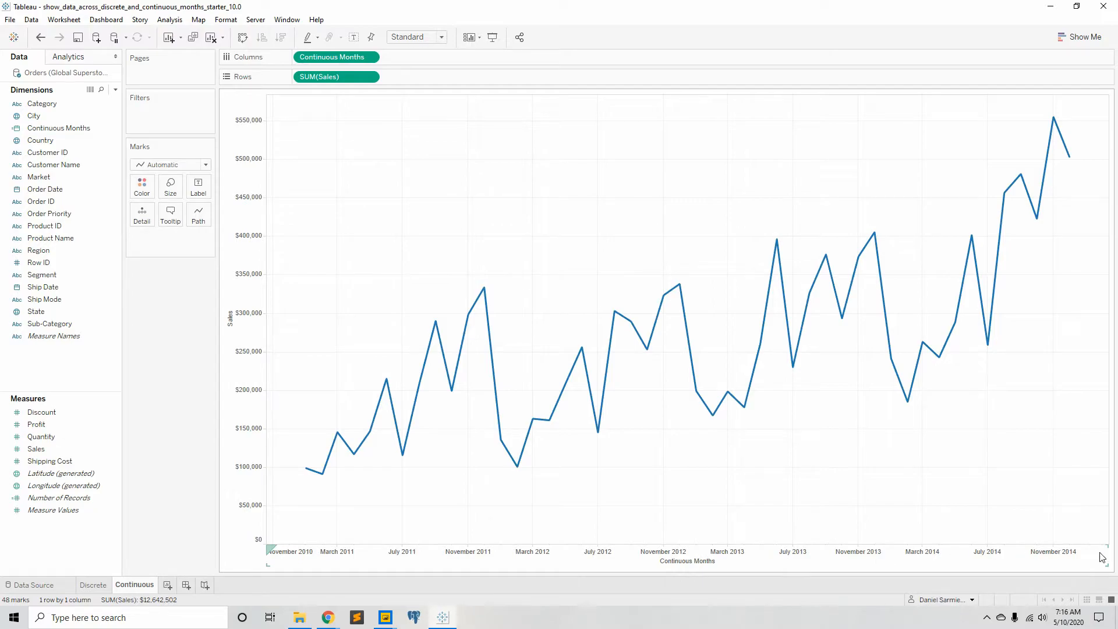
- Create a custom date from Order Date with Quarters detail as a date value, named Continuous Quarters
{"action": "left_click", "coordinate": [61, 168]}
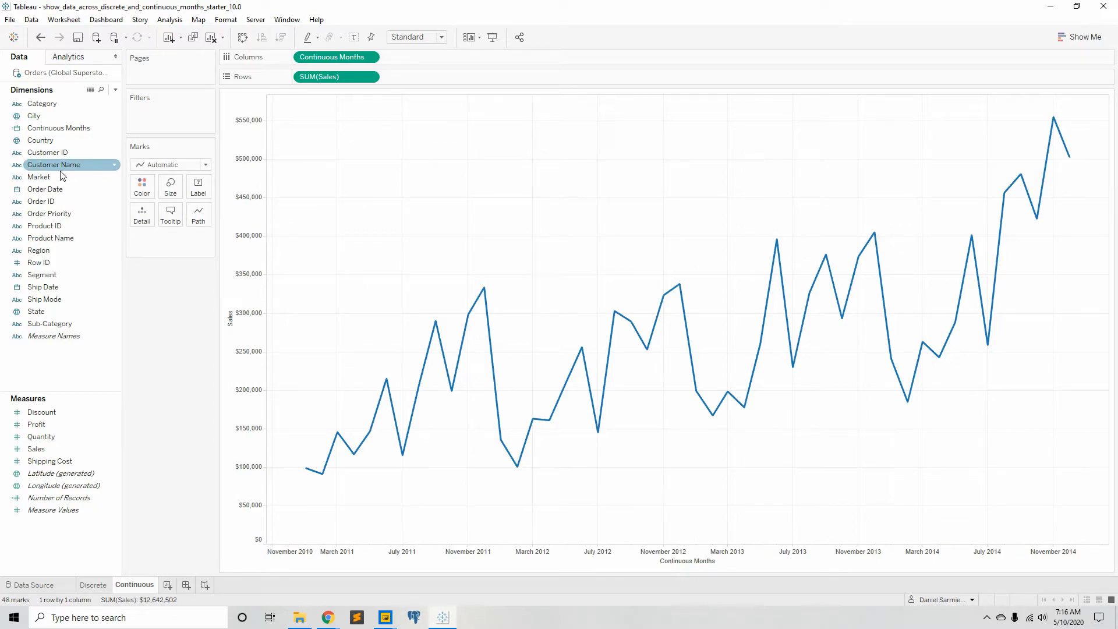
{"action": "left_click", "coordinate": [52, 189]}
{"action": "right_click", "coordinate": [53, 189]}
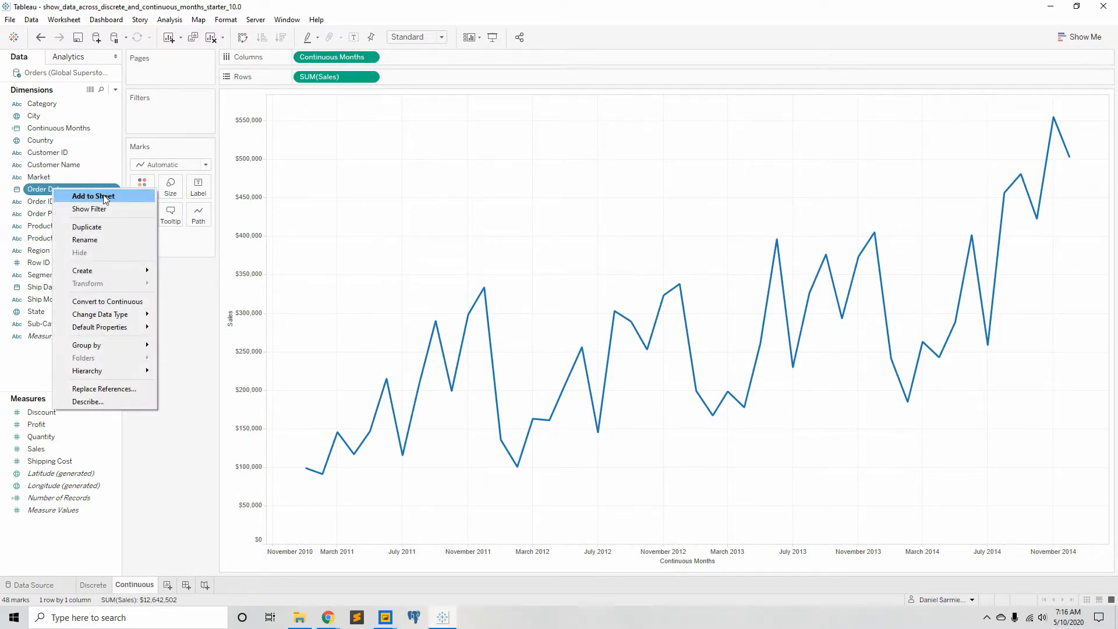
{"action": "mouse_move", "coordinate": [120, 277]}
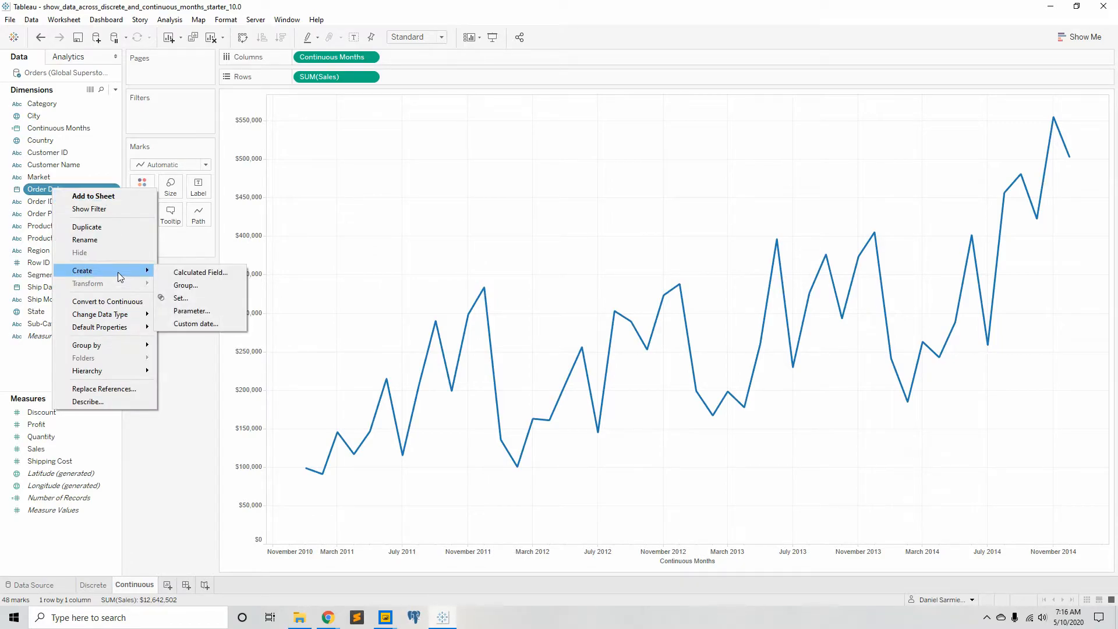
{"action": "left_click", "coordinate": [196, 324]}
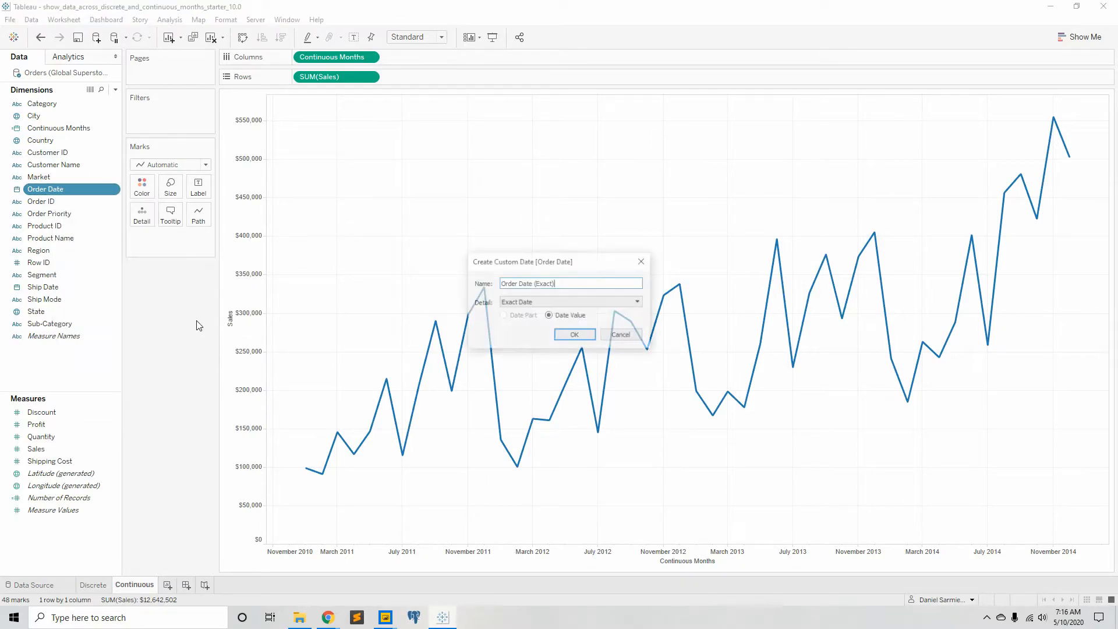
{"action": "left_click", "coordinate": [596, 303]}
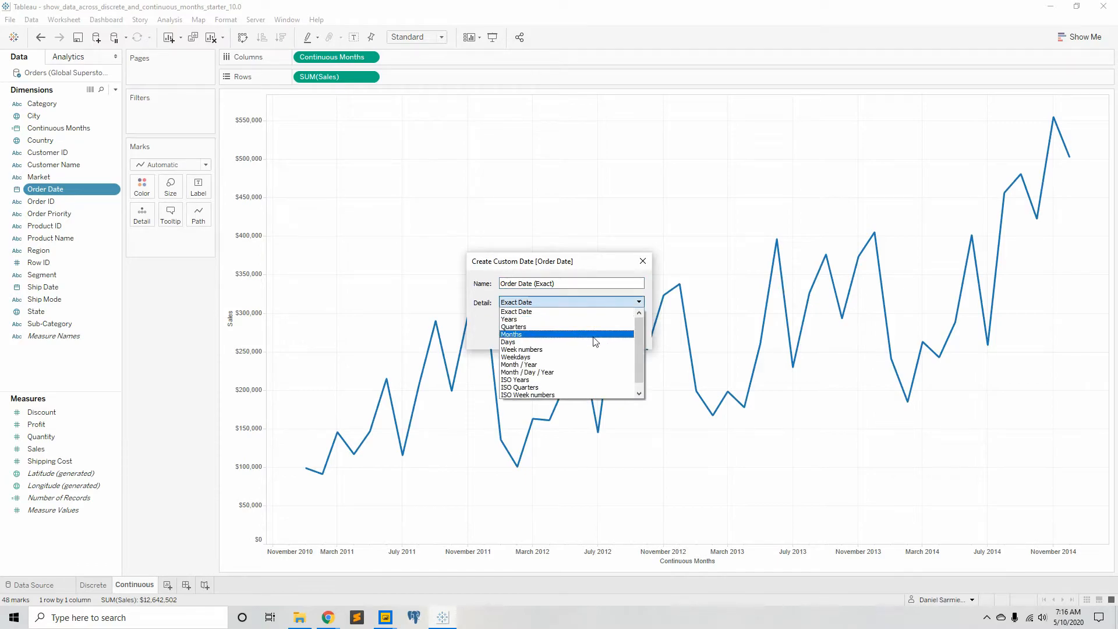
{"action": "left_click", "coordinate": [597, 327]}
{"action": "left_click_drag", "start_coordinate": [576, 283], "coordinate": [473, 283]}
{"action": "type", "text": "Continuous Quarters"}
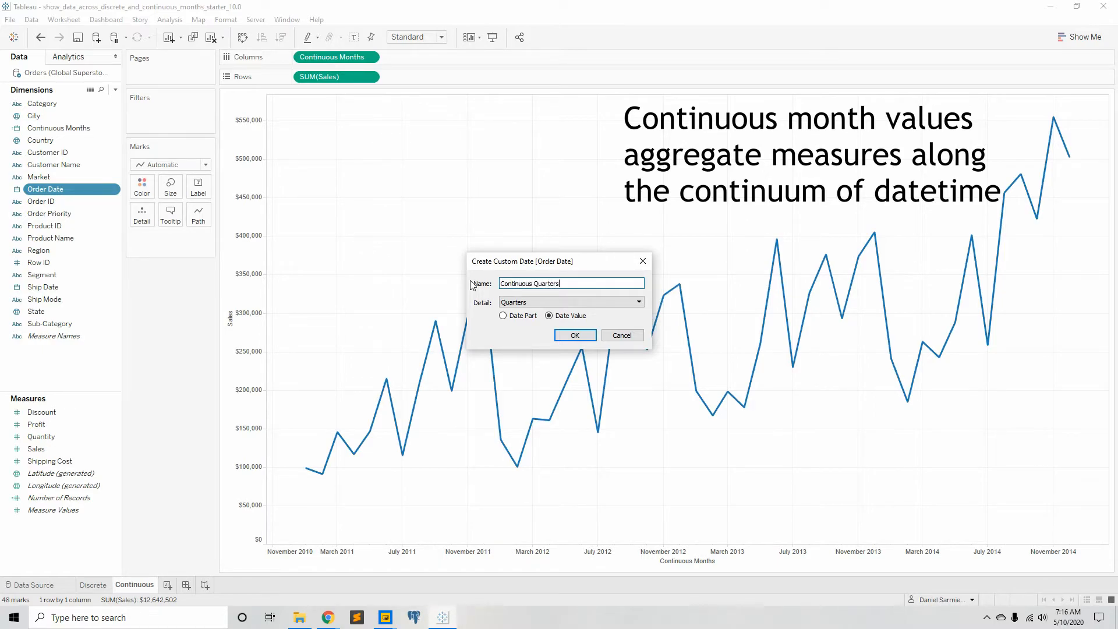
{"action": "key", "text": "Return"}
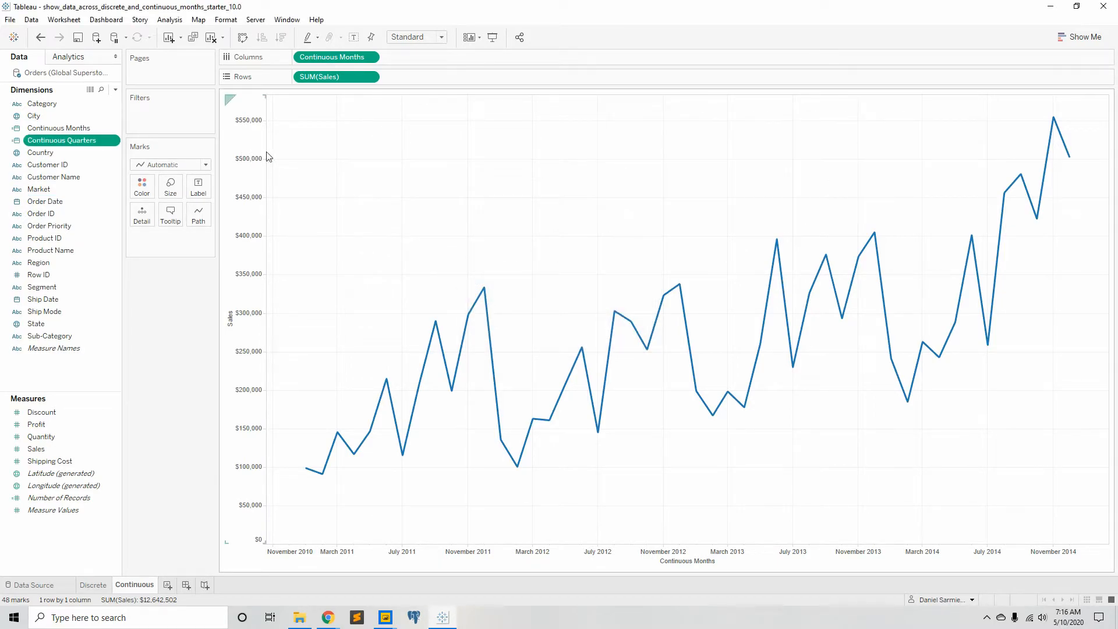
- Try Continuous Quarters instead of Continuous Months in the columns, and remove it from the view
{"action": "left_click_drag", "start_coordinate": [346, 60], "coordinate": [125, 294]}
{"action": "left_click_drag", "start_coordinate": [72, 140], "coordinate": [317, 57]}
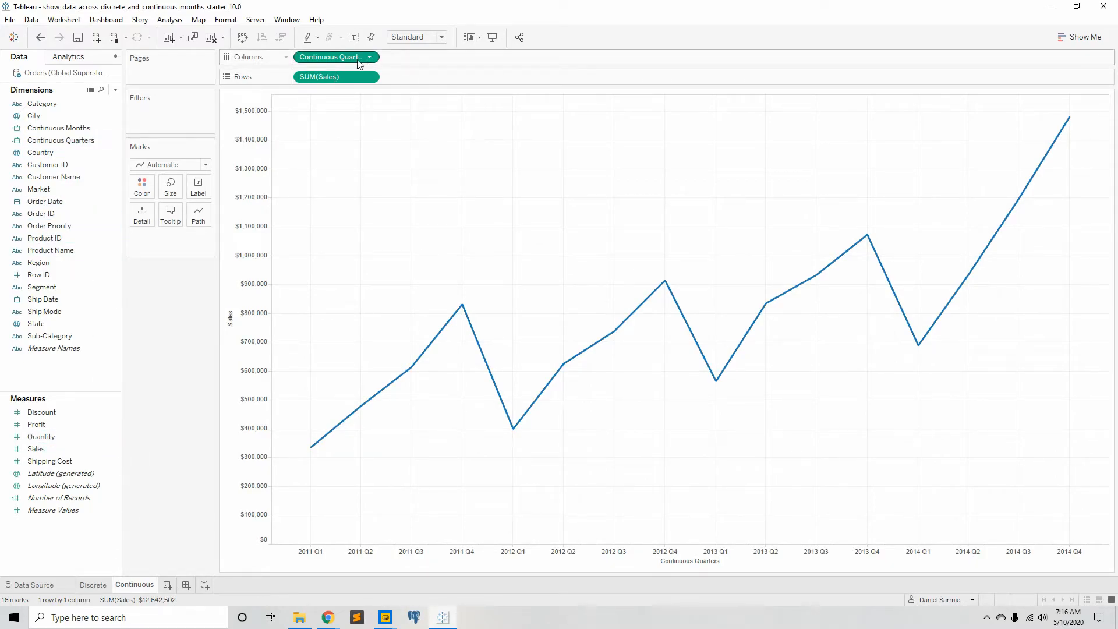
{"action": "left_click_drag", "start_coordinate": [355, 61], "coordinate": [175, 303]}
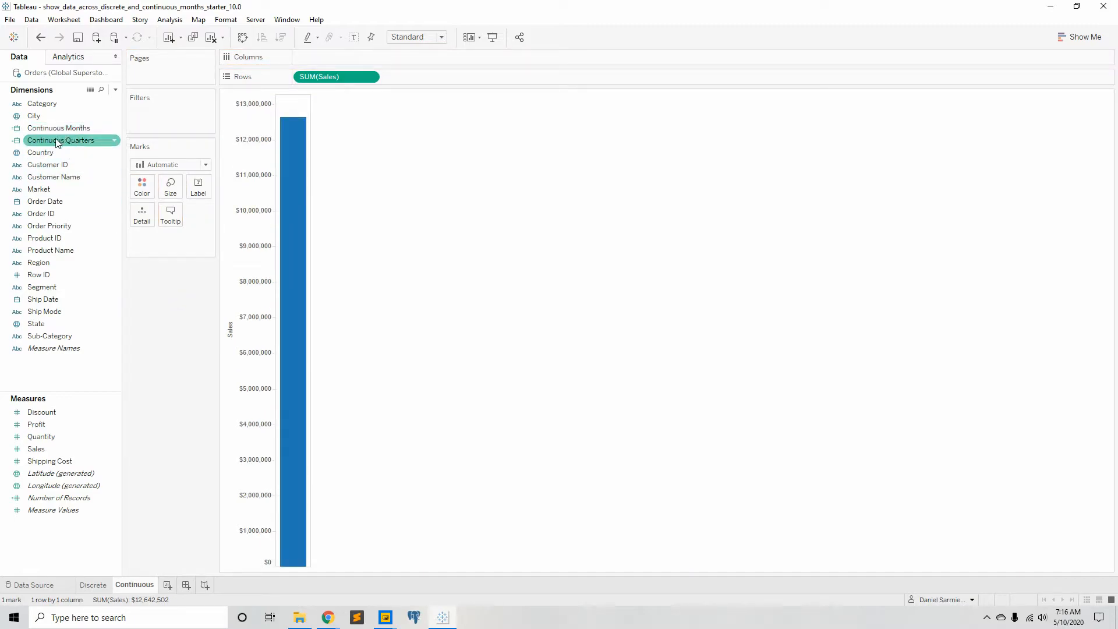
- Combine Continuous Quarters and Continuous Months into a hierarchy named Continuous Hierarchy
{"action": "left_click_drag", "start_coordinate": [64, 131], "coordinate": [72, 140]}
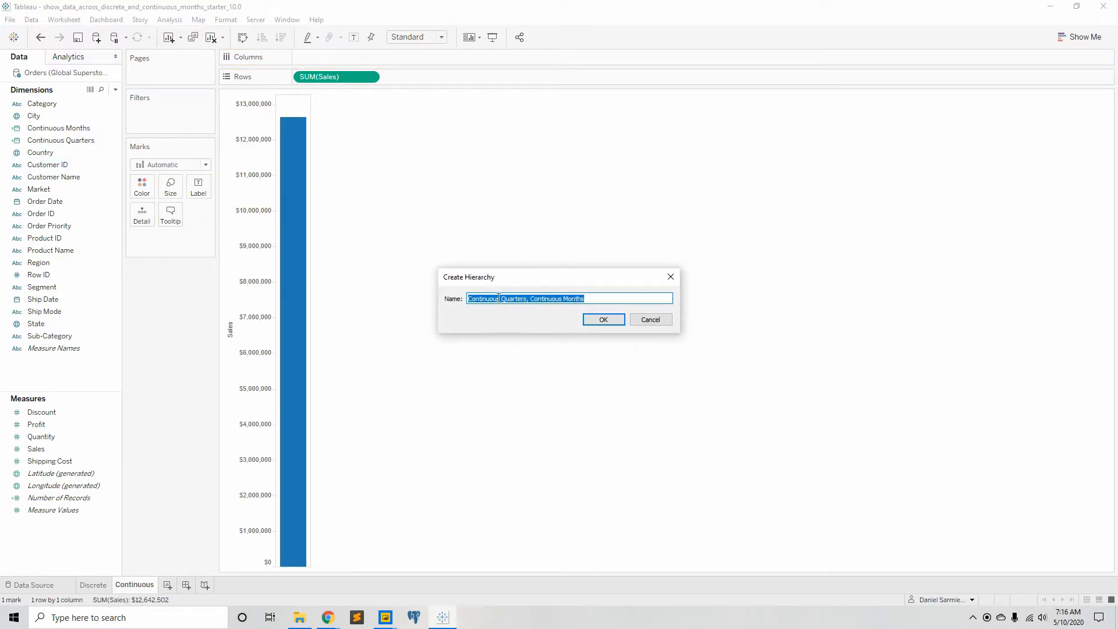
{"action": "type", "text": "Continuous Hierarchy"}
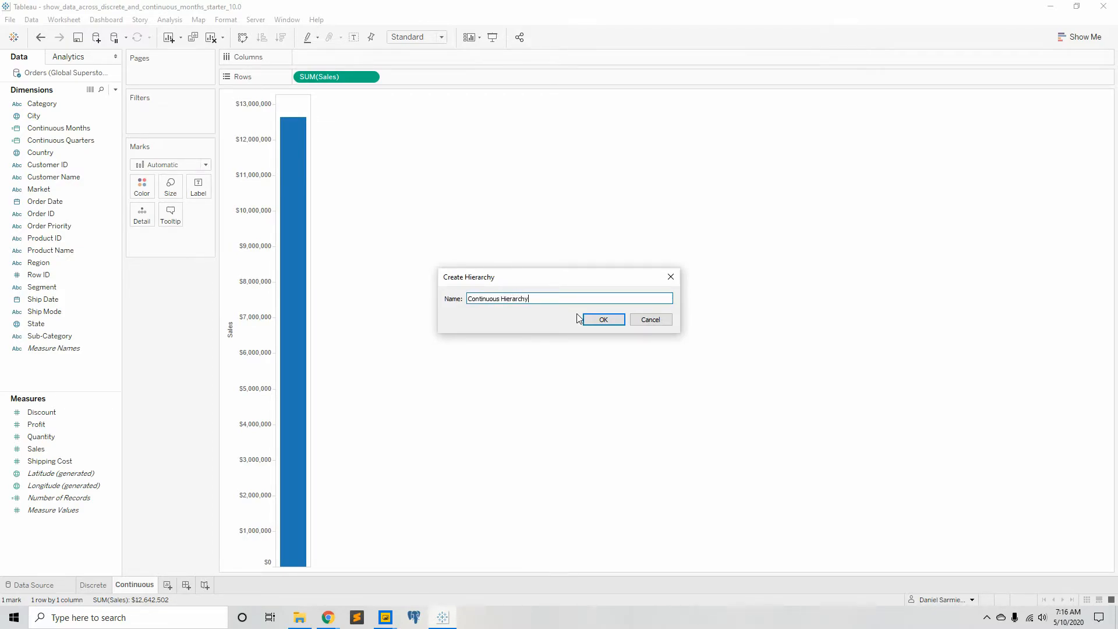
{"action": "key", "text": "Return"}
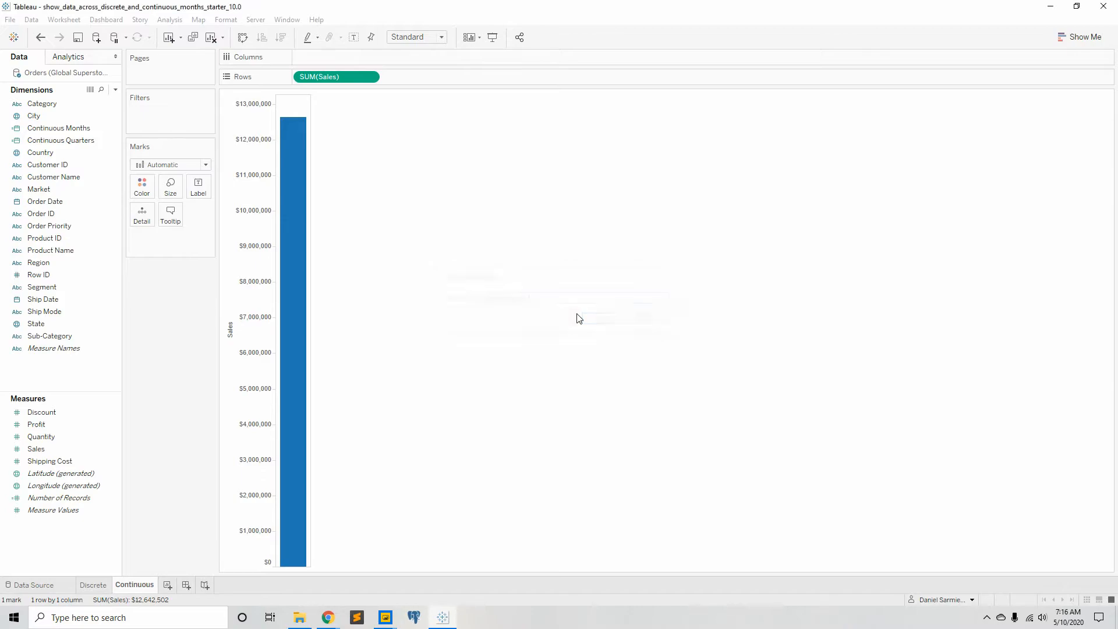
{"action": "left_click_drag", "start_coordinate": [96, 141], "coordinate": [96, 148]}
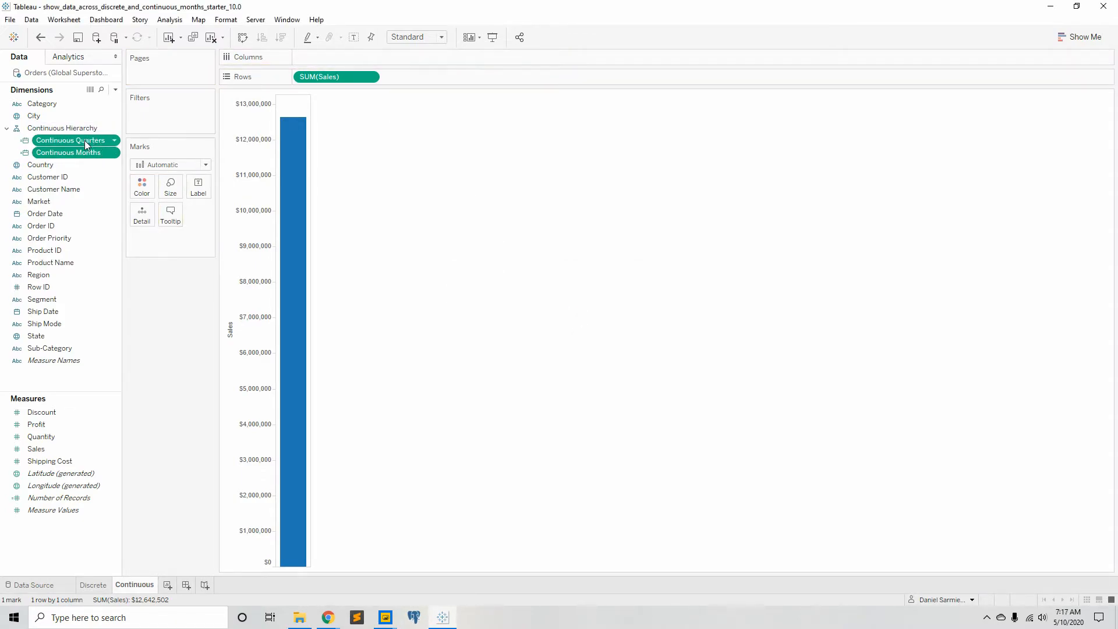
- Place the Continuous Hierarchy in the columns, drilled down to months, and remove Continuous Quarters from the view
{"action": "left_click_drag", "start_coordinate": [64, 130], "coordinate": [362, 63]}
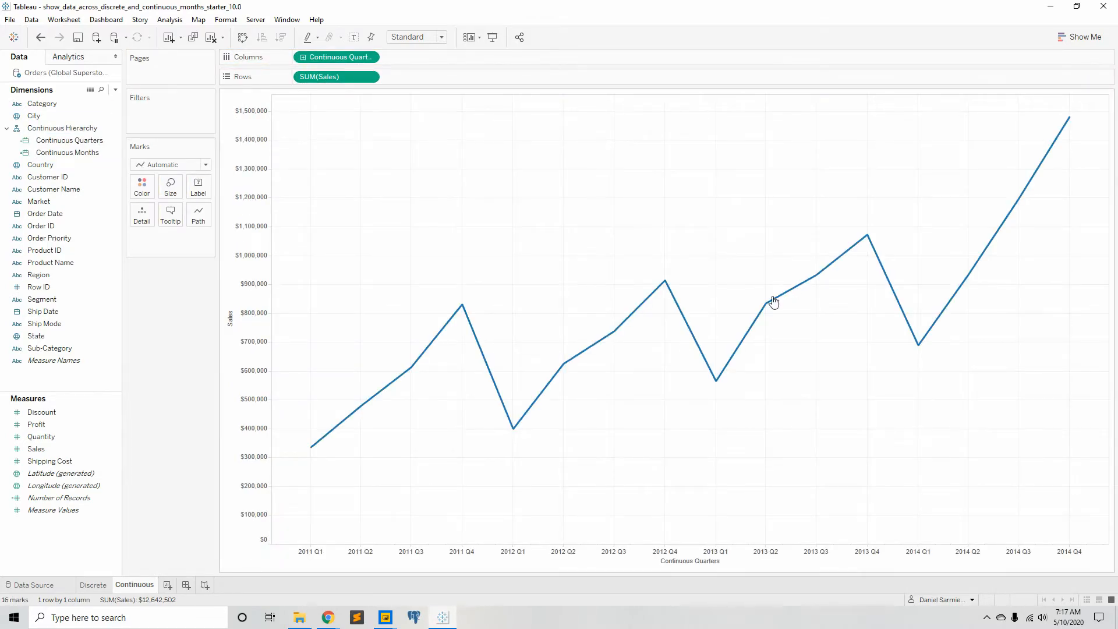
{"action": "left_click", "coordinate": [304, 57]}
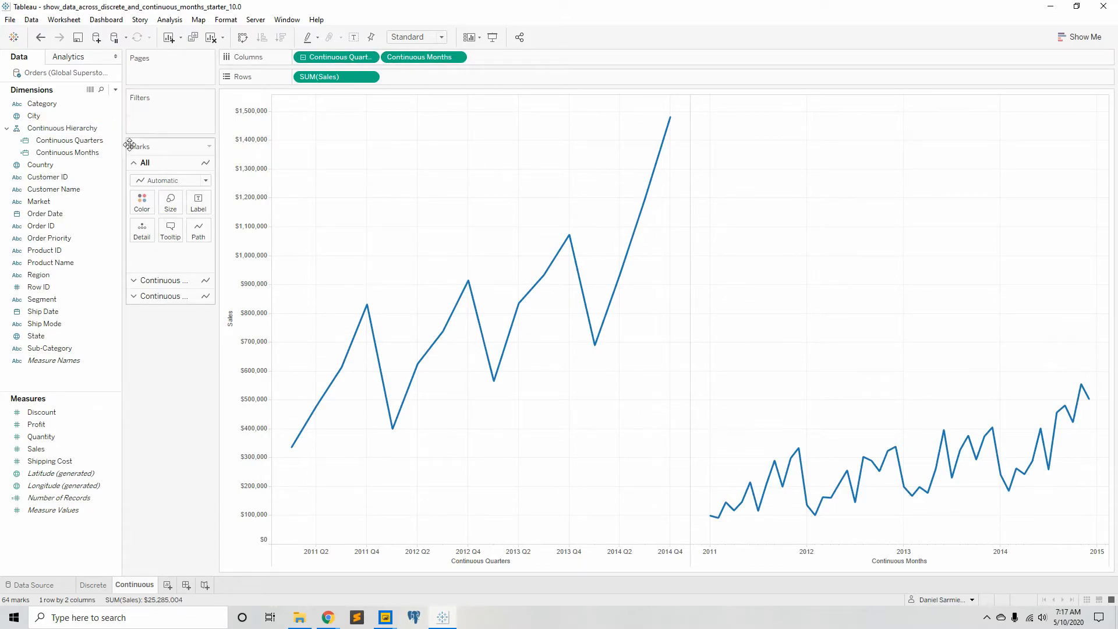
{"action": "left_click_drag", "start_coordinate": [321, 60], "coordinate": [215, 363]}
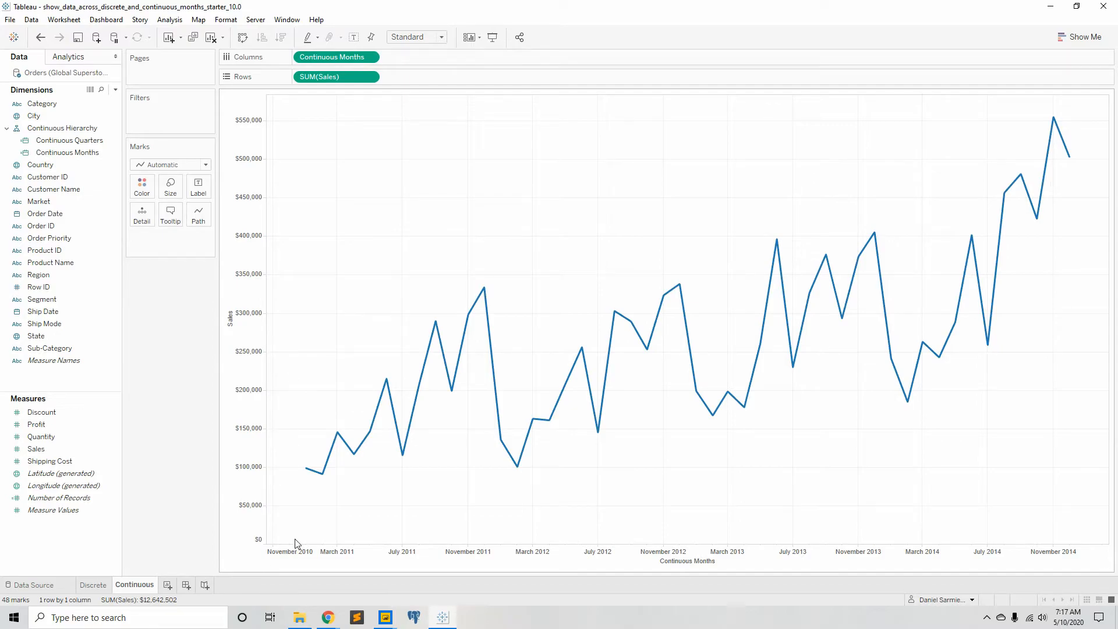
- On the Discrete sheet, create a custom date from Order Date with Quarters detail as a date part, named Discrete Quarters
{"action": "left_click", "coordinate": [95, 585]}
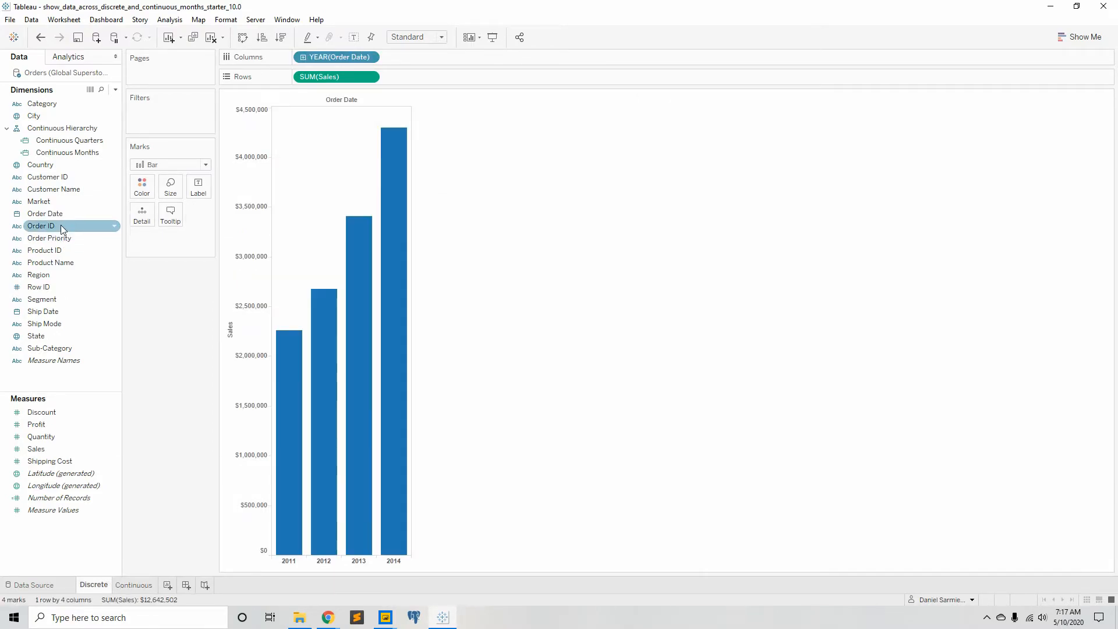
{"action": "left_click", "coordinate": [7, 129]}
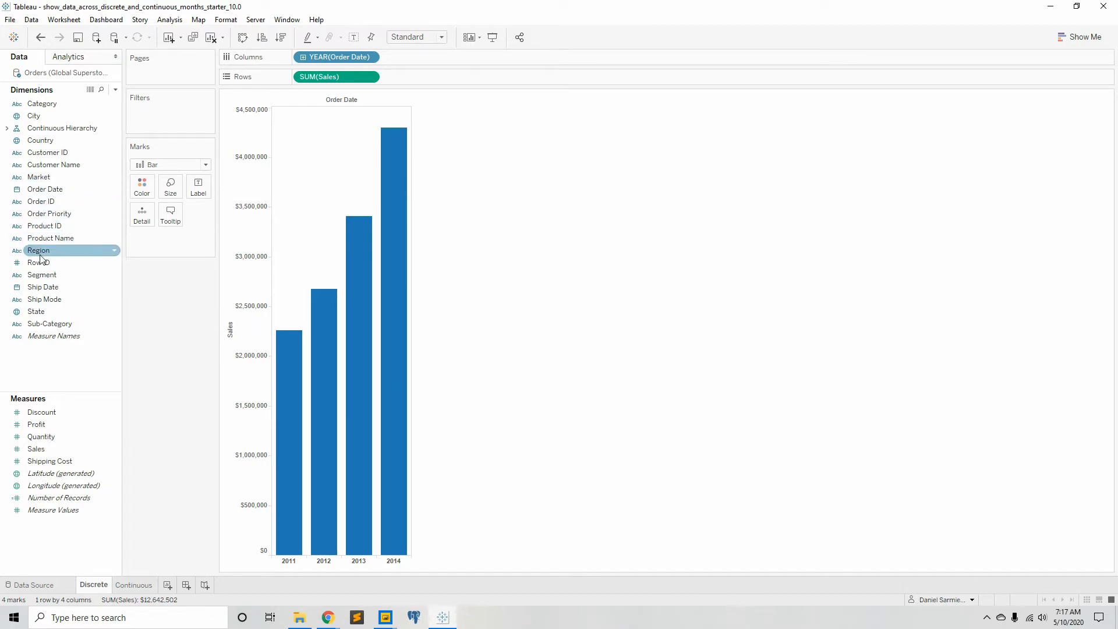
{"action": "left_click", "coordinate": [112, 190]}
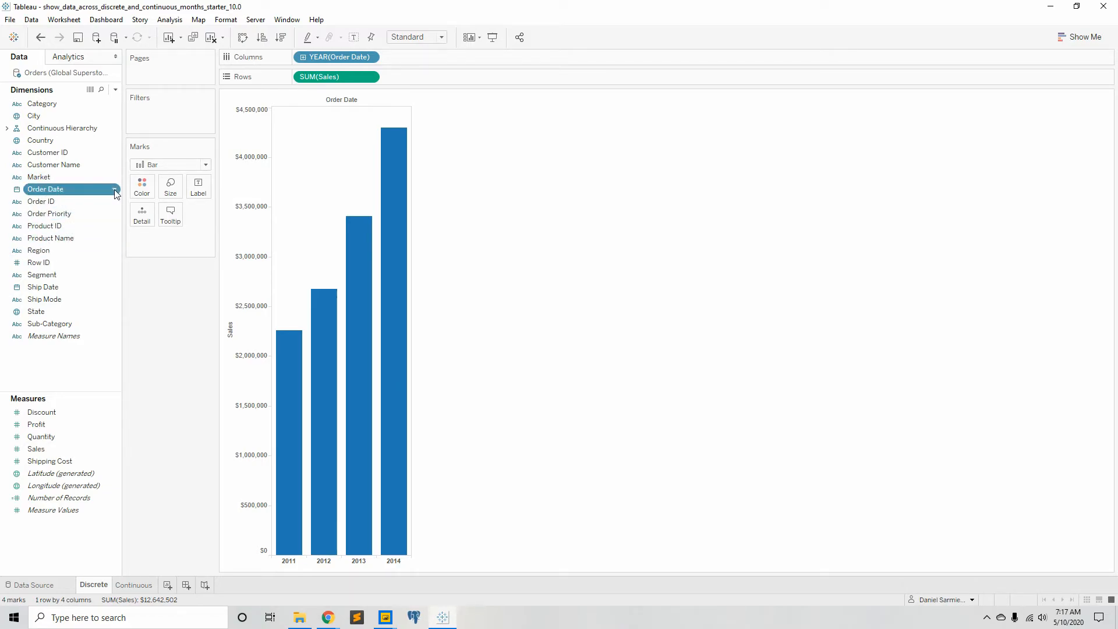
{"action": "mouse_move", "coordinate": [176, 274]}
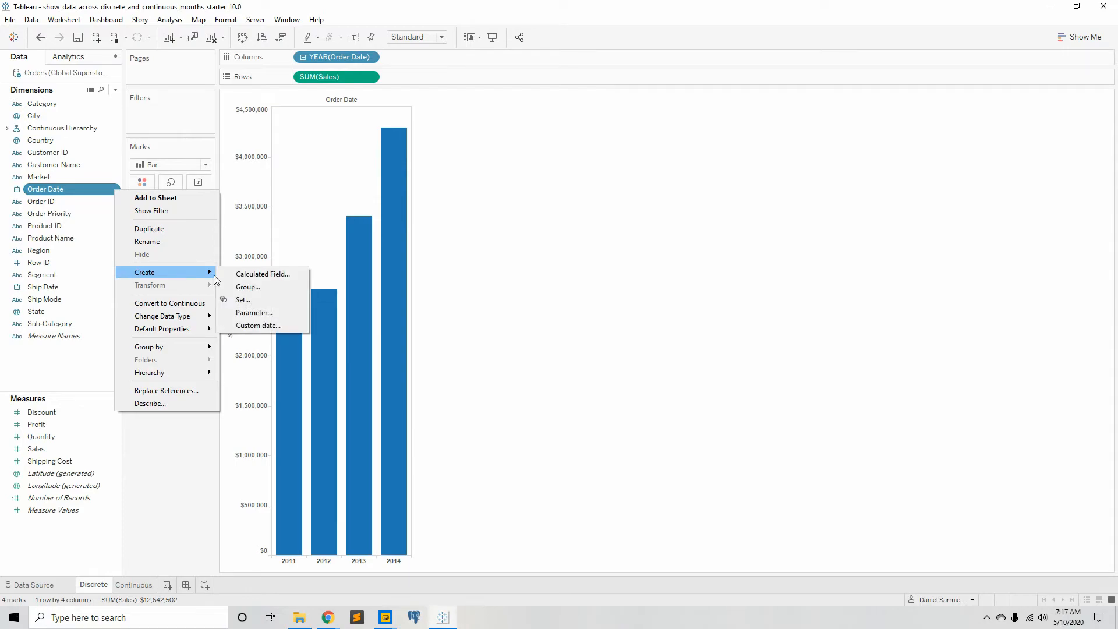
{"action": "left_click", "coordinate": [272, 324]}
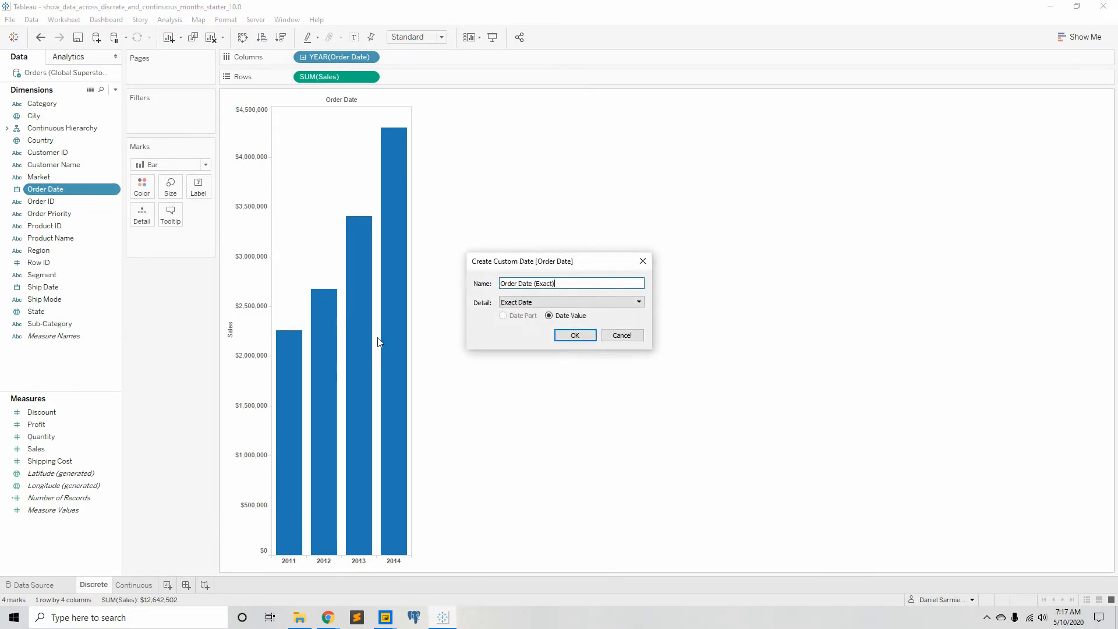
{"action": "left_click", "coordinate": [606, 302]}
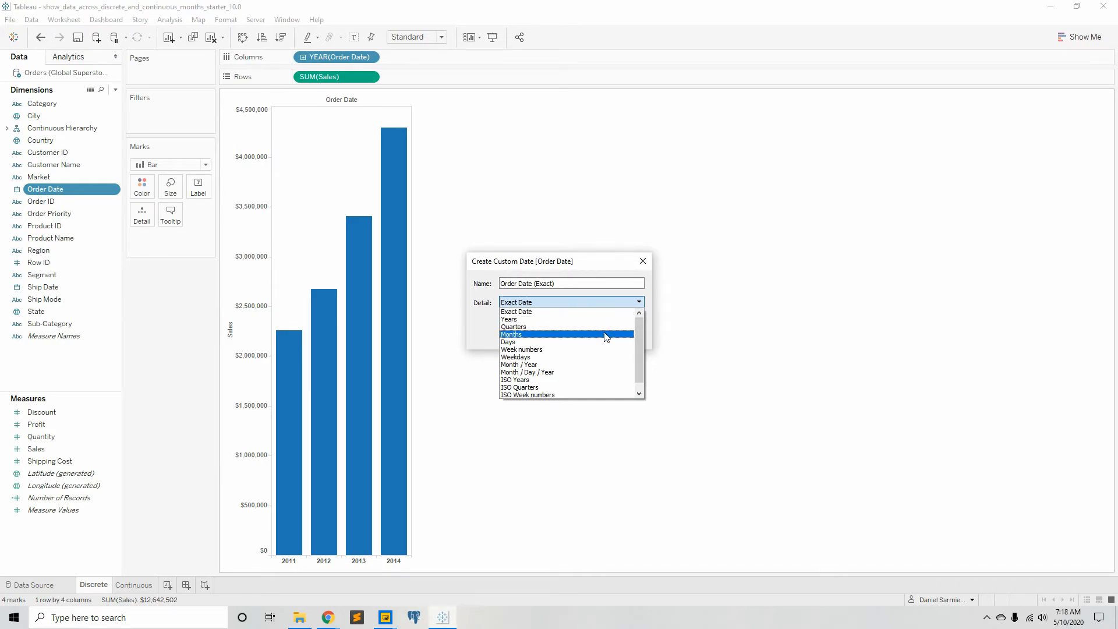
{"action": "left_click", "coordinate": [607, 327]}
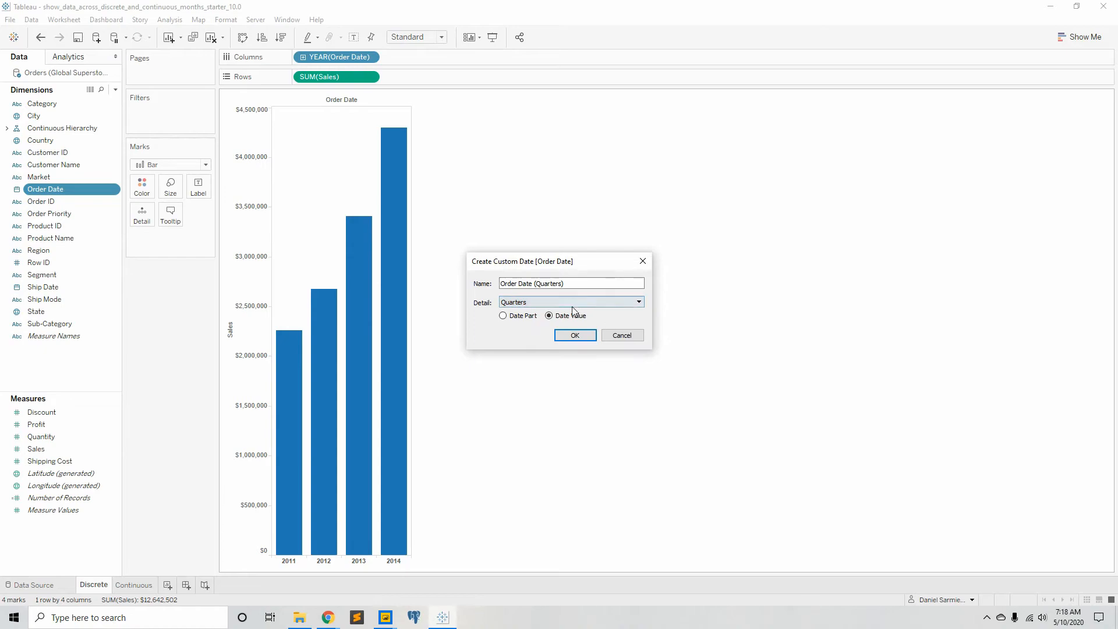
{"action": "triple_click", "coordinate": [578, 288]}
{"action": "type", "text": "Discrete Quarters"}
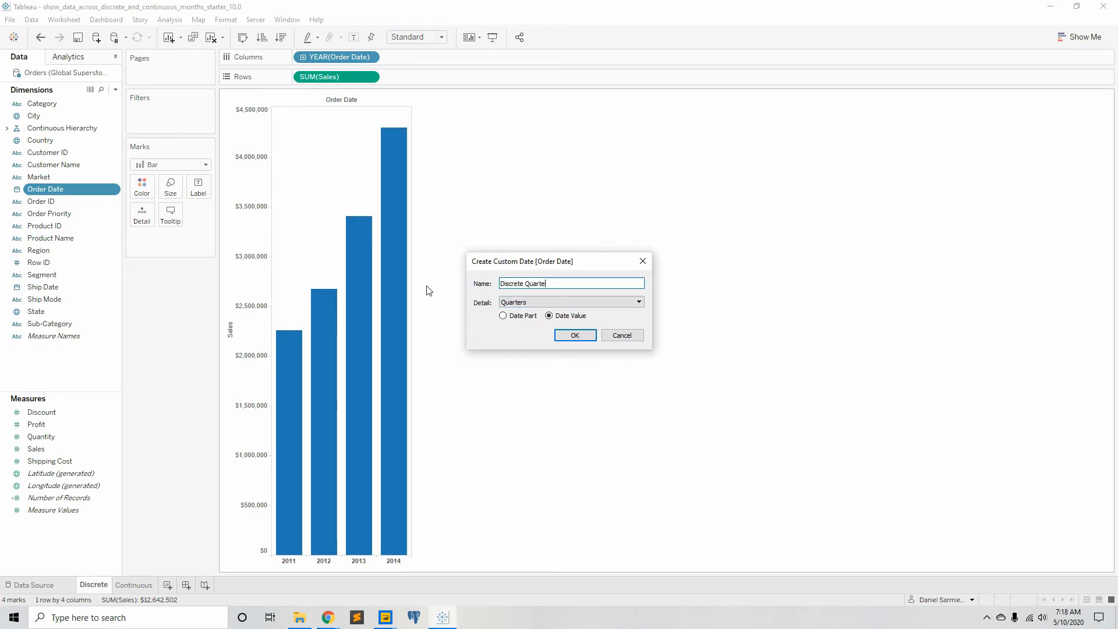
{"action": "left_click", "coordinate": [521, 317]}
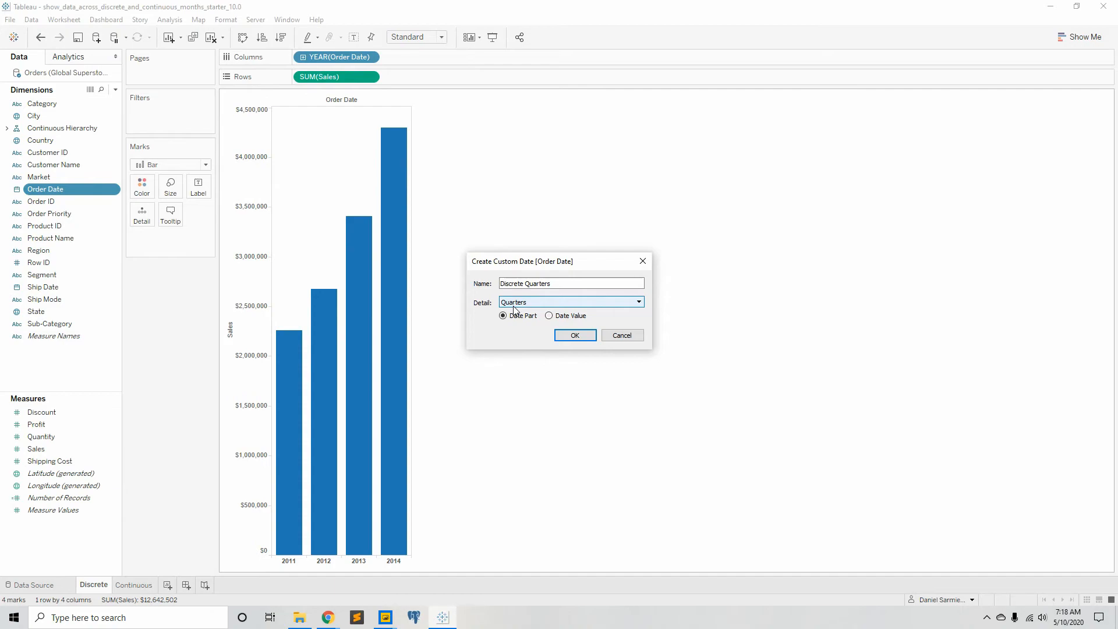
{"action": "left_click", "coordinate": [586, 337]}
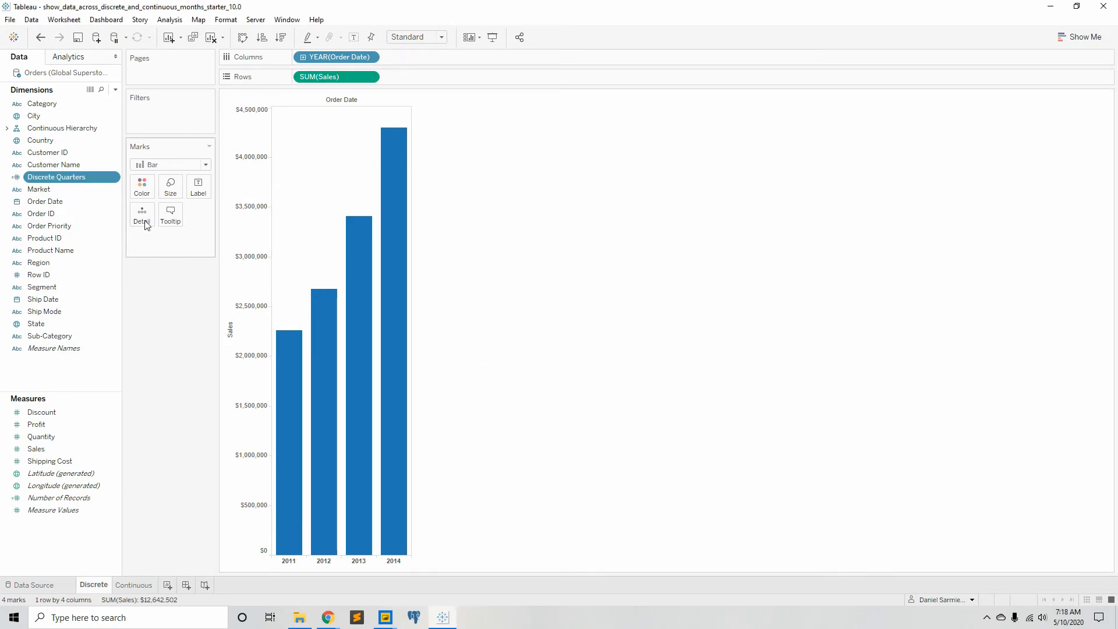
- Create a custom date from Order Date with Months detail as a date part, named Discrete Months
{"action": "left_click", "coordinate": [114, 203]}
{"action": "mouse_move", "coordinate": [166, 286]}
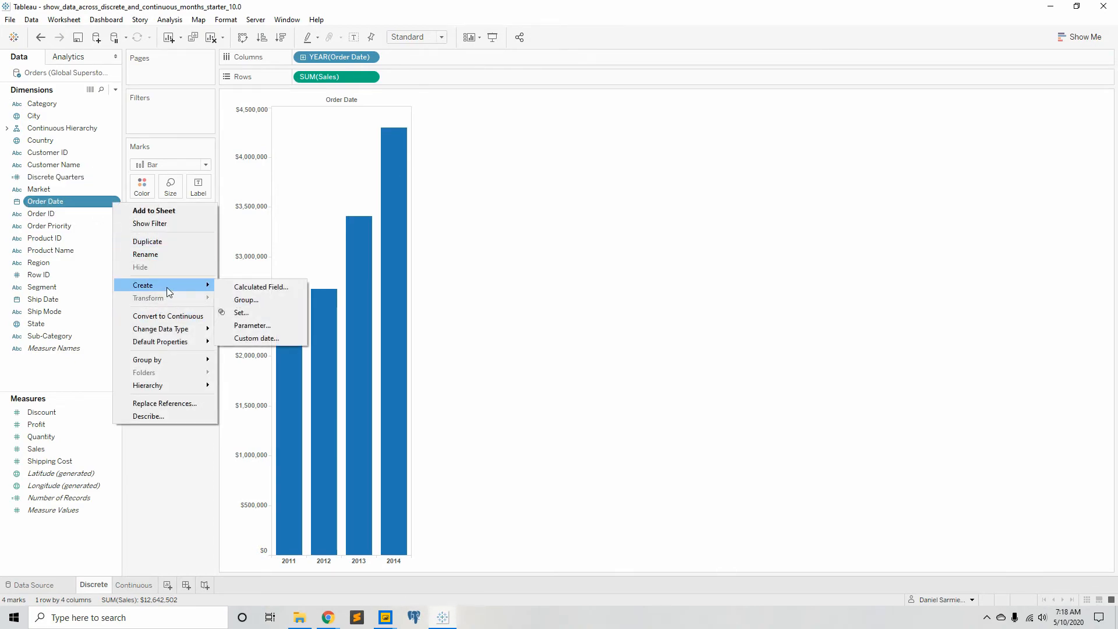
{"action": "left_click", "coordinate": [256, 338]}
{"action": "left_click", "coordinate": [566, 302]}
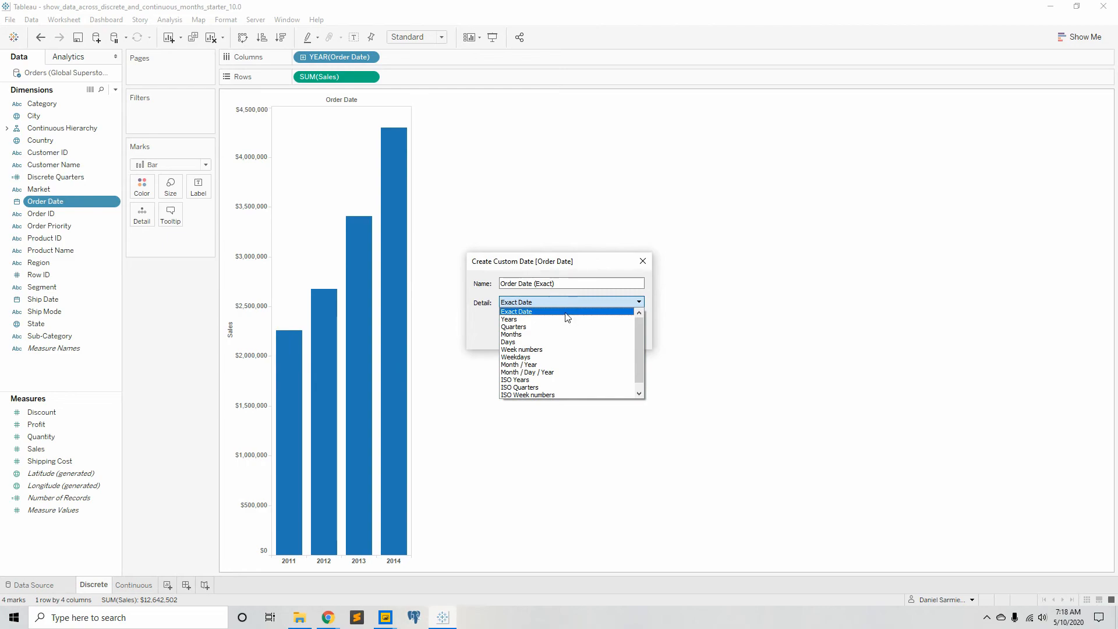
{"action": "left_click", "coordinate": [562, 335]}
{"action": "triple_click", "coordinate": [544, 281]}
{"action": "type", "text": "Discrete Months"}
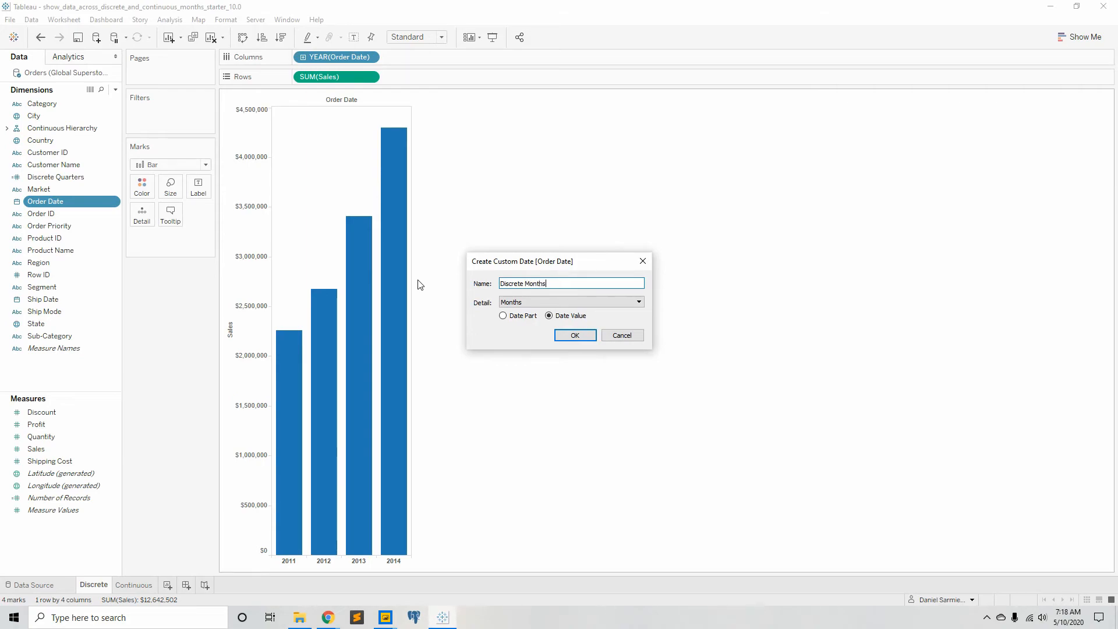
{"action": "left_click", "coordinate": [503, 316]}
{"action": "left_click", "coordinate": [585, 337]}
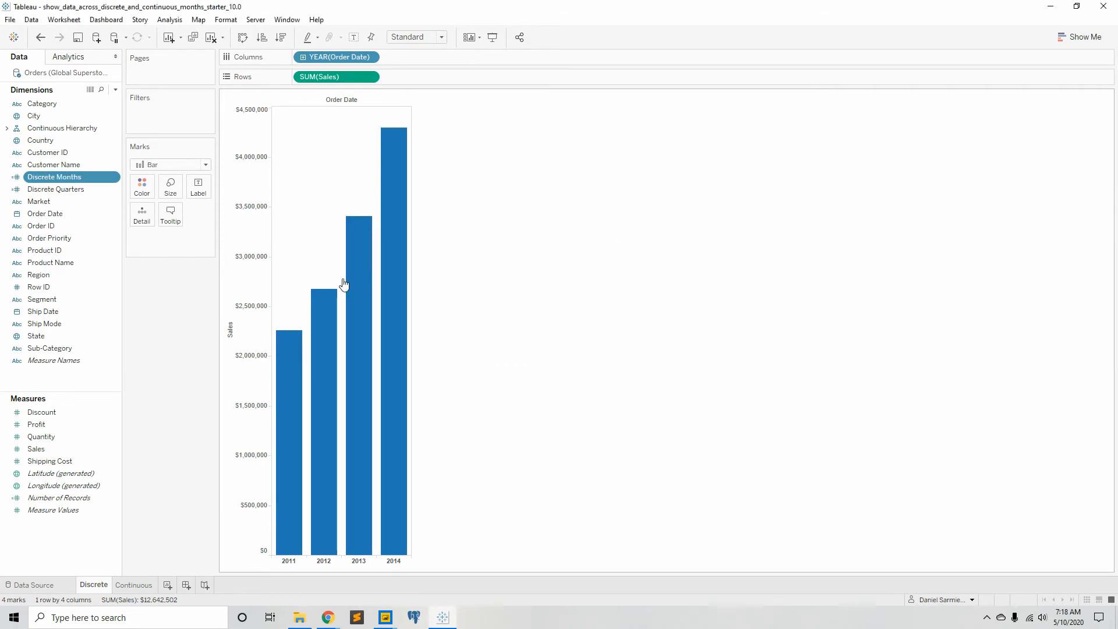
- Combine Discrete Quarters and Discrete Months into a hierarchy named Discrete Hierarchy
{"action": "left_click_drag", "start_coordinate": [65, 177], "coordinate": [74, 189]}
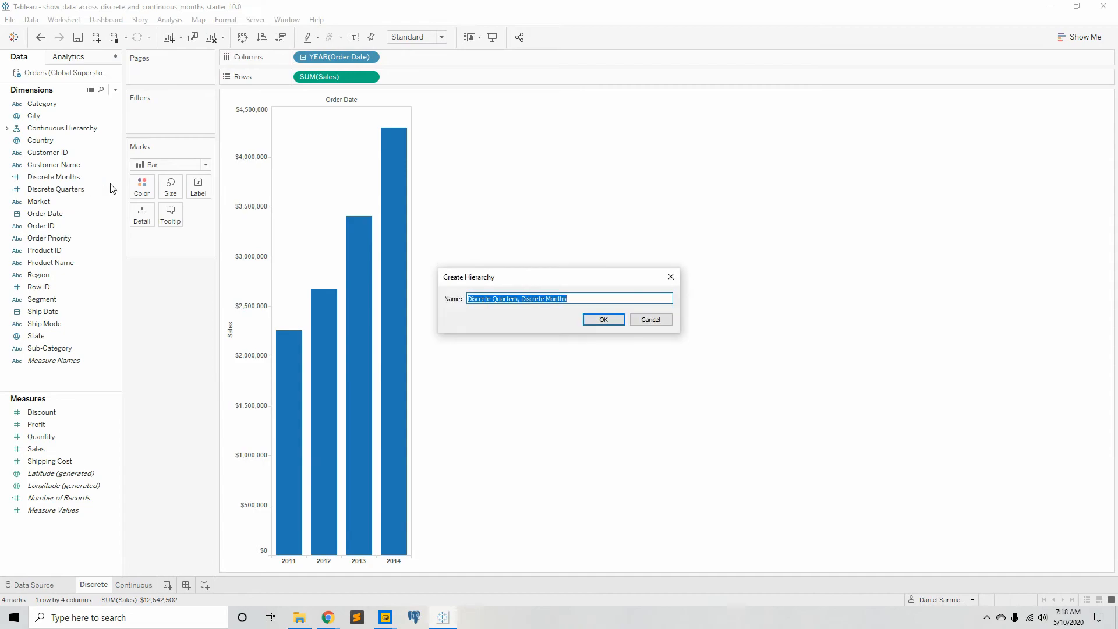
{"action": "type", "text": "Discre"}
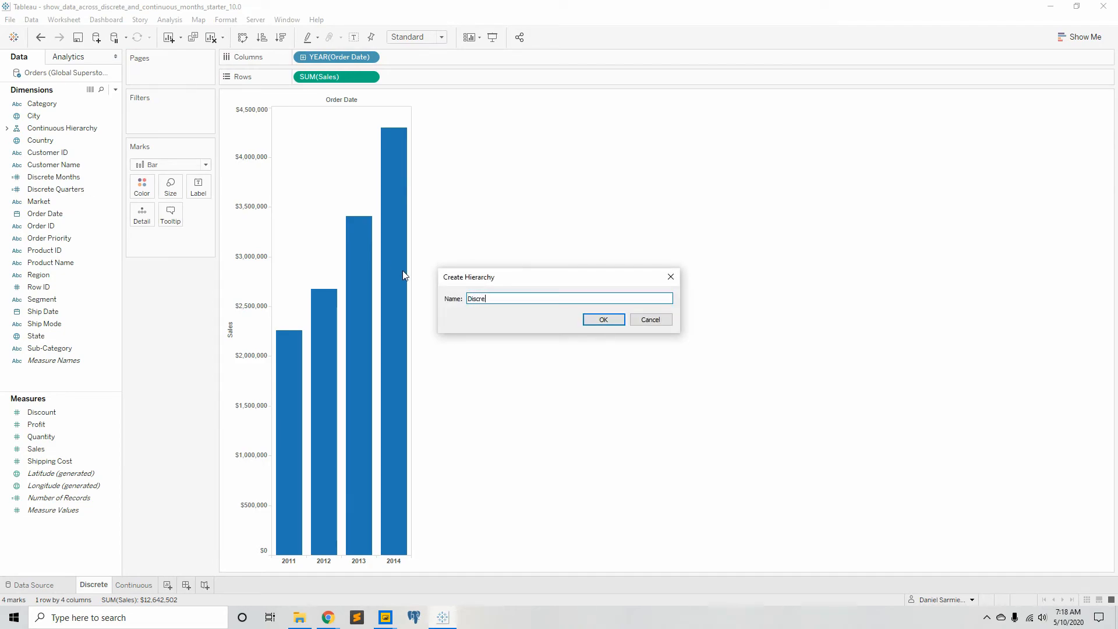
{"action": "type", "text": "te Hierarchy"}
{"action": "key", "text": "Return"}
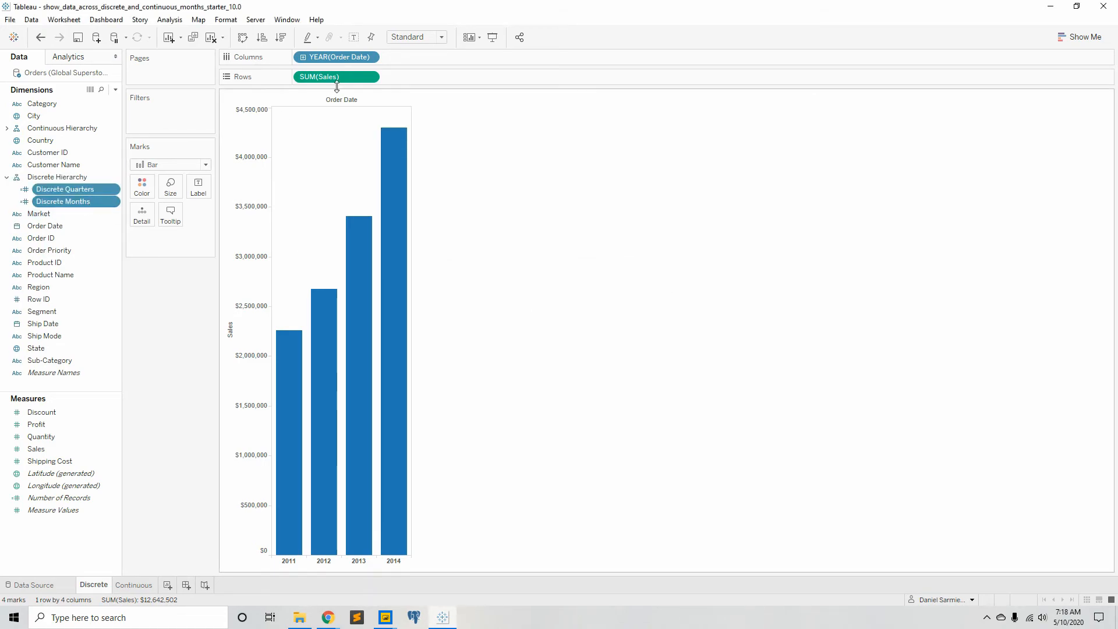
- Replace the Order Date year in the Discrete sheet's columns with the Discrete Hierarchy, and drill down to months
{"action": "left_click_drag", "start_coordinate": [344, 57], "coordinate": [167, 314]}
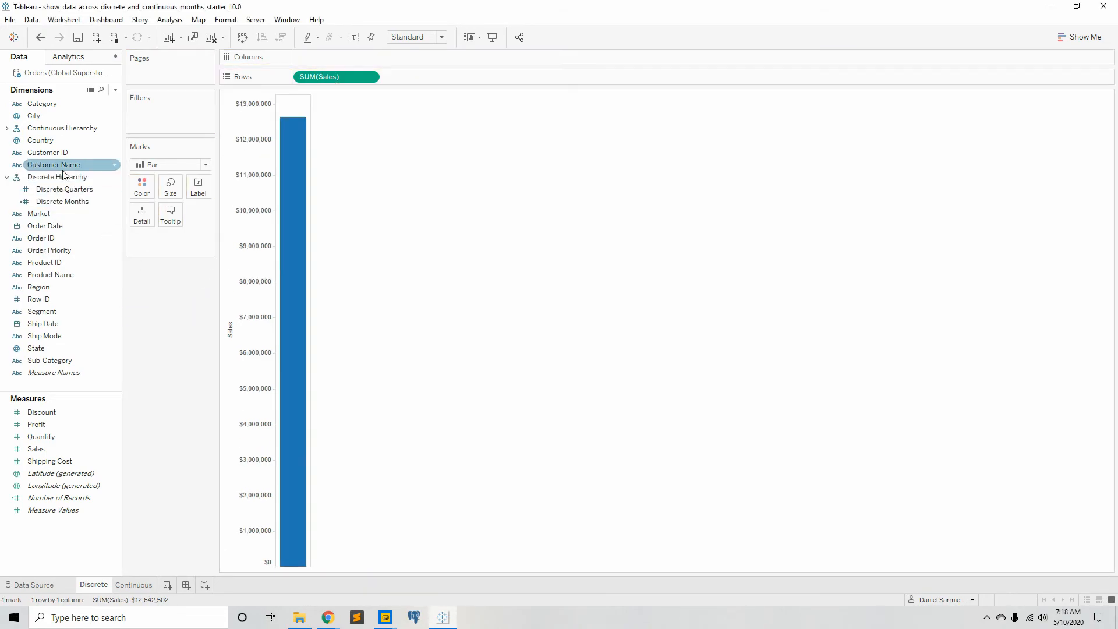
{"action": "left_click_drag", "start_coordinate": [60, 176], "coordinate": [351, 58]}
{"action": "left_click", "coordinate": [302, 57]}
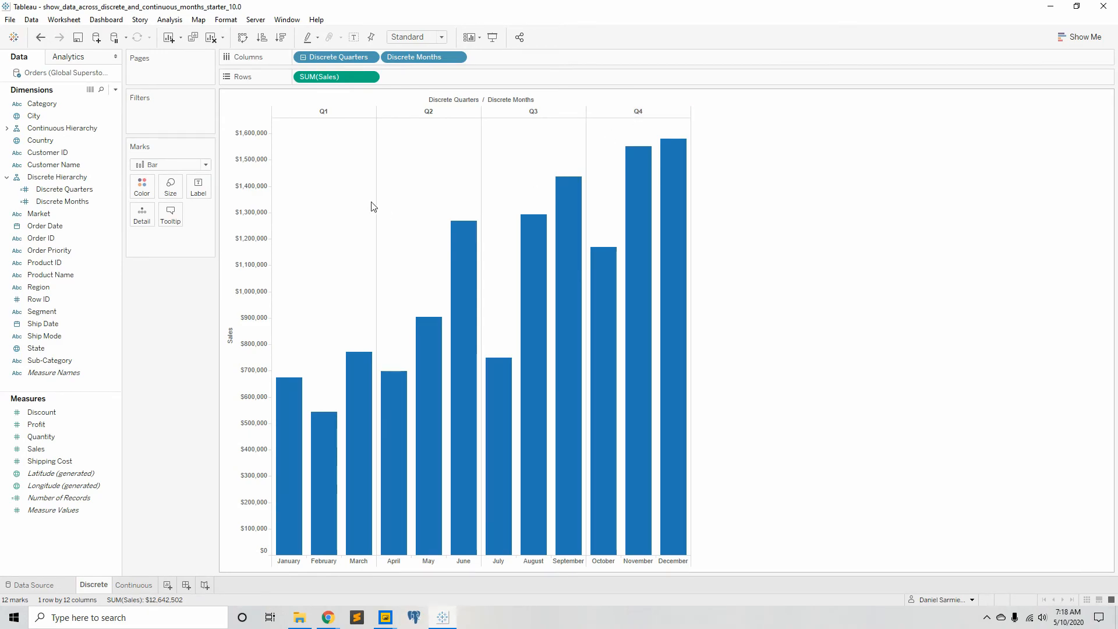
- Compare the monthly sales charts on the Discrete and Continuous sheets
{"action": "mouse_move", "coordinate": [375, 408]}
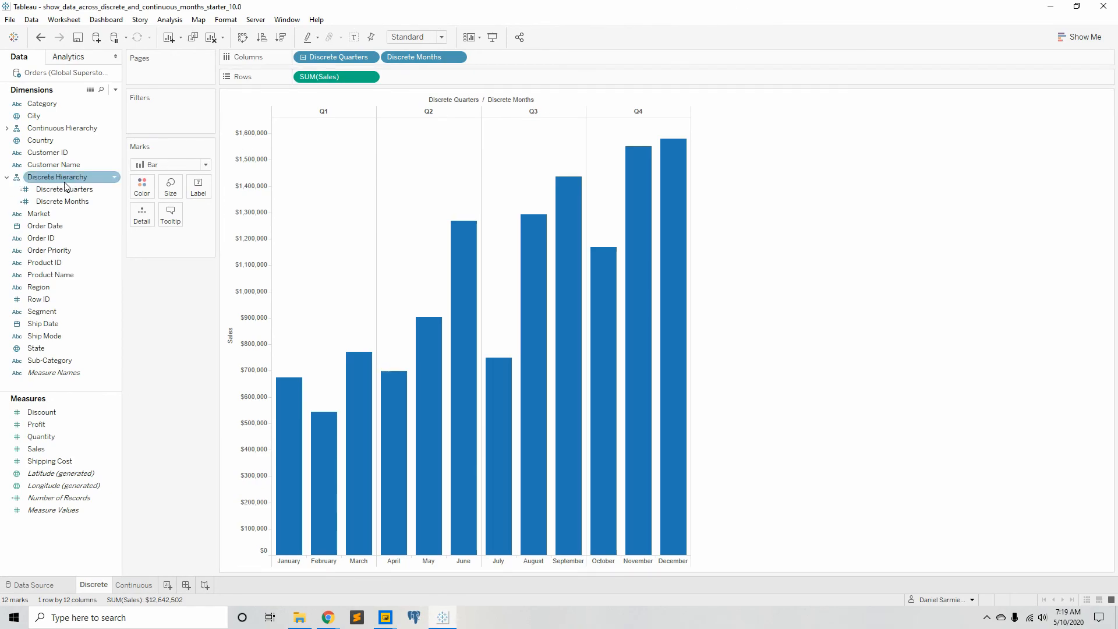
{"action": "left_click", "coordinate": [56, 163]}
{"action": "left_click", "coordinate": [133, 584]}
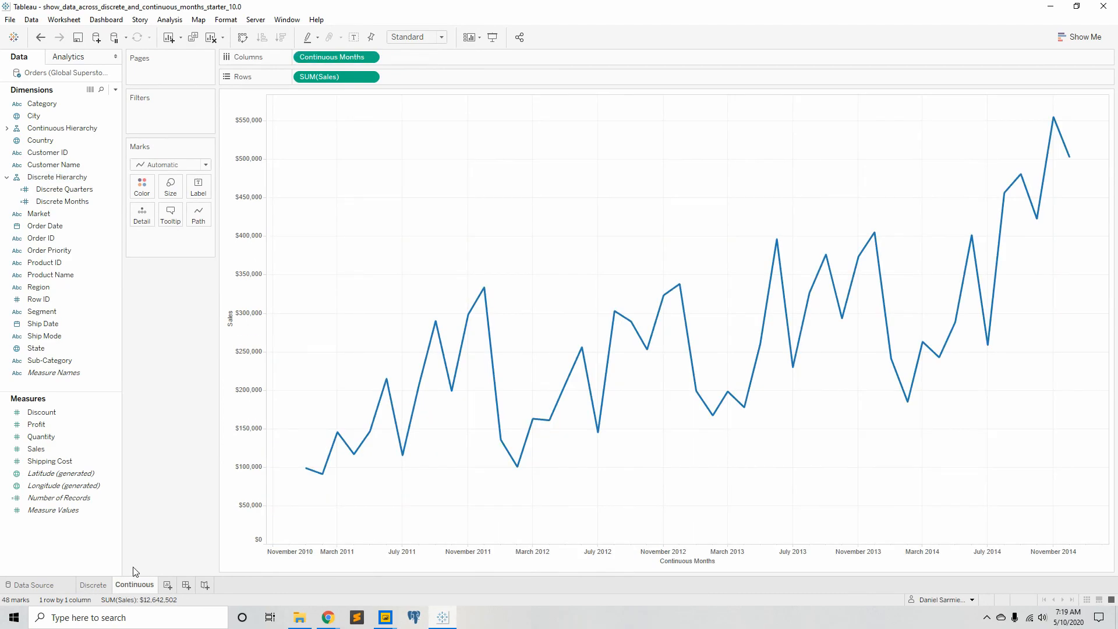
{"action": "left_click", "coordinate": [89, 585]}
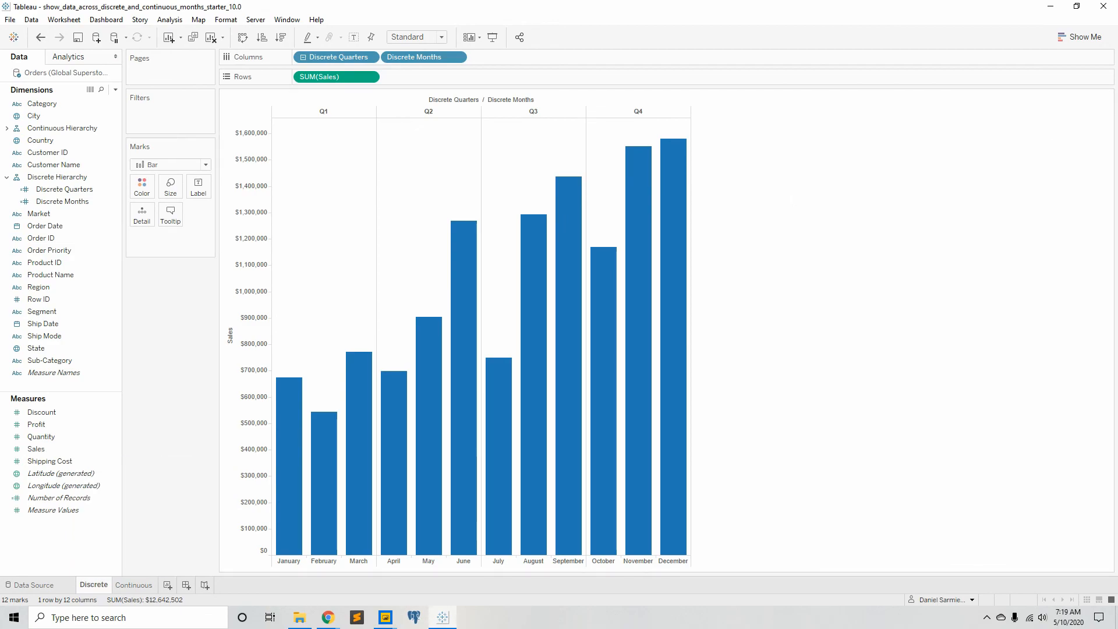
{"action": "key", "text": "alt+Tab"}
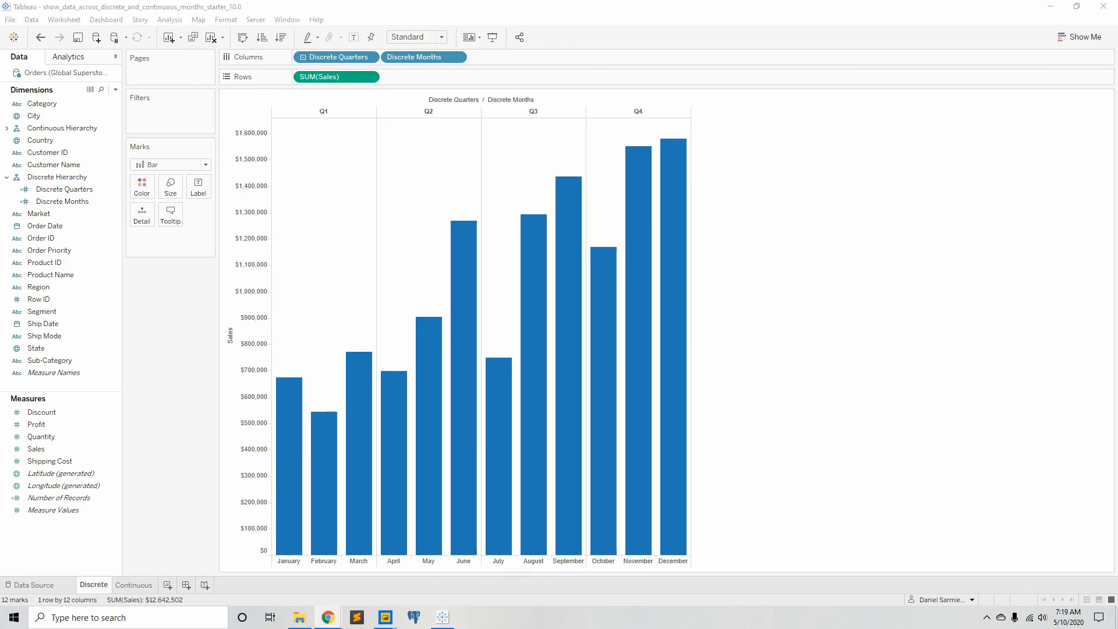